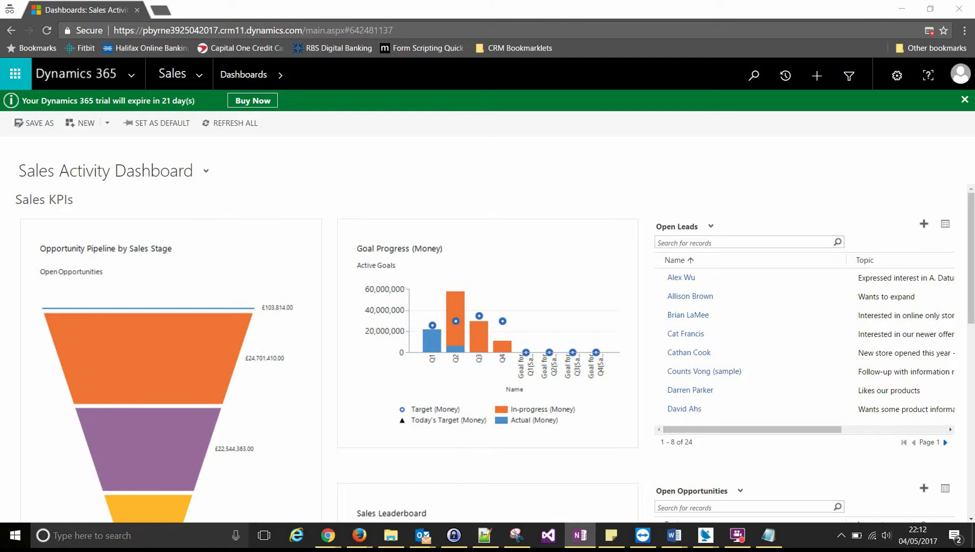
# - Check the Word quote table's Qty-to-Line Total row, then bring back the Dynamics dashboard
pyautogui.moveTo(673, 538)
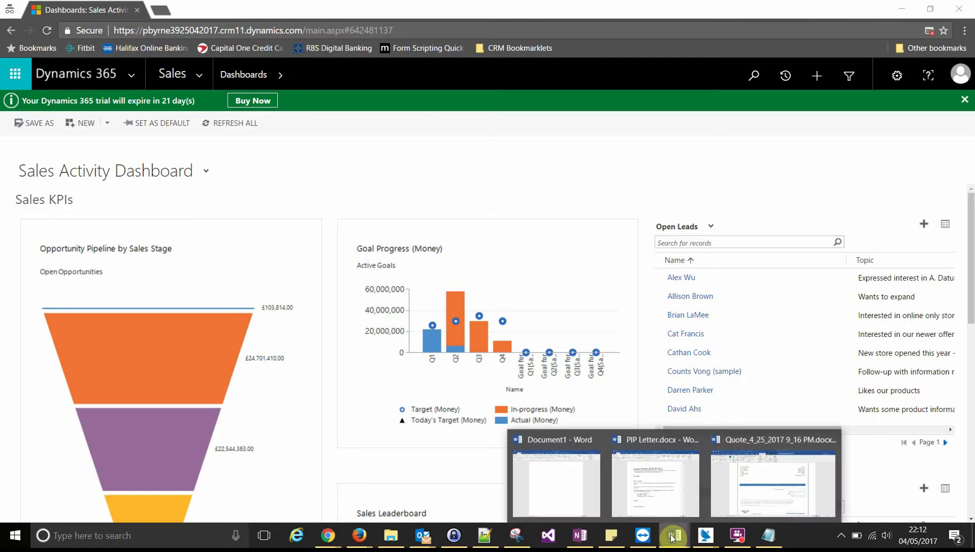
pyautogui.click(752, 445)
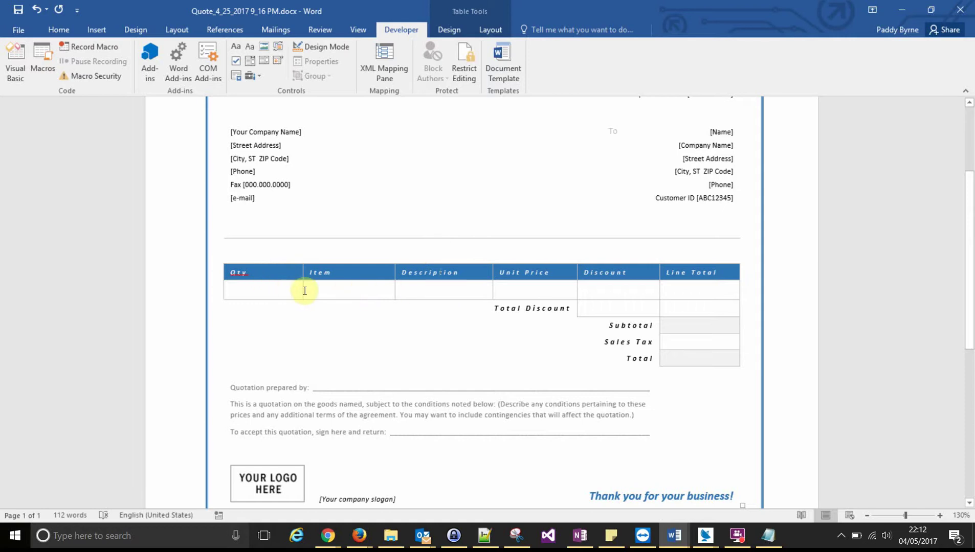
pyautogui.moveTo(263, 289); pyautogui.dragTo(700, 292)
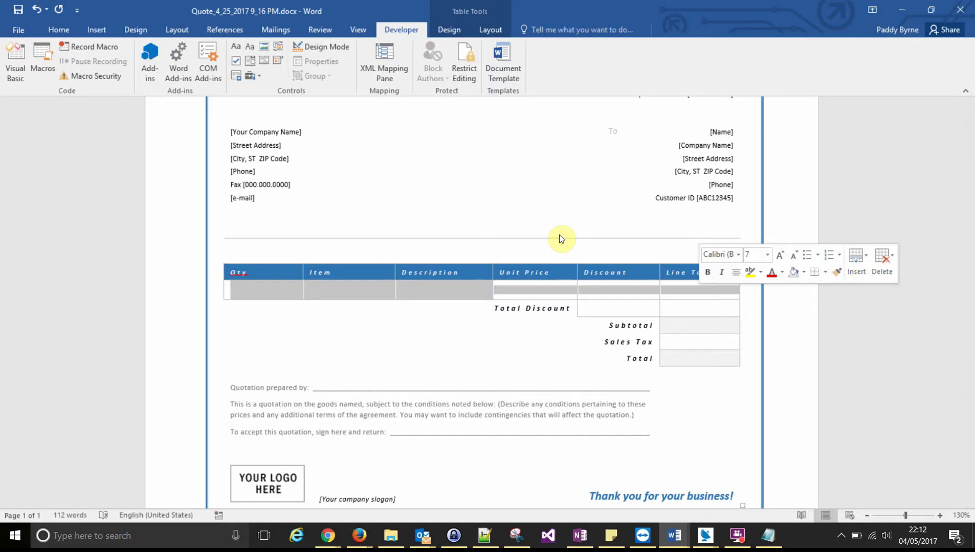
pyautogui.click(690, 291)
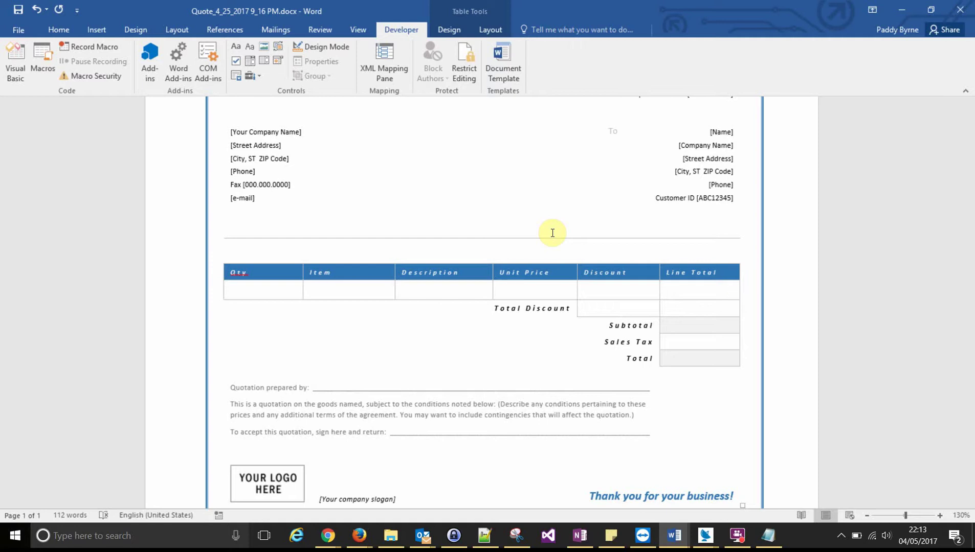
pyautogui.click(338, 537)
# - Open Settings > Customizations > Customize the System from the Sales Activity Dashboard
pyautogui.click(493, 450)
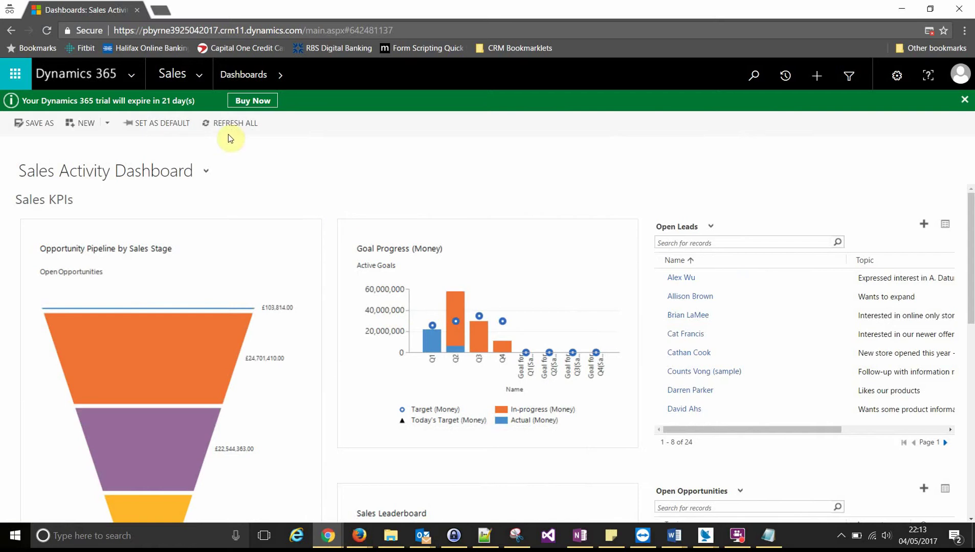
pyautogui.click(201, 82)
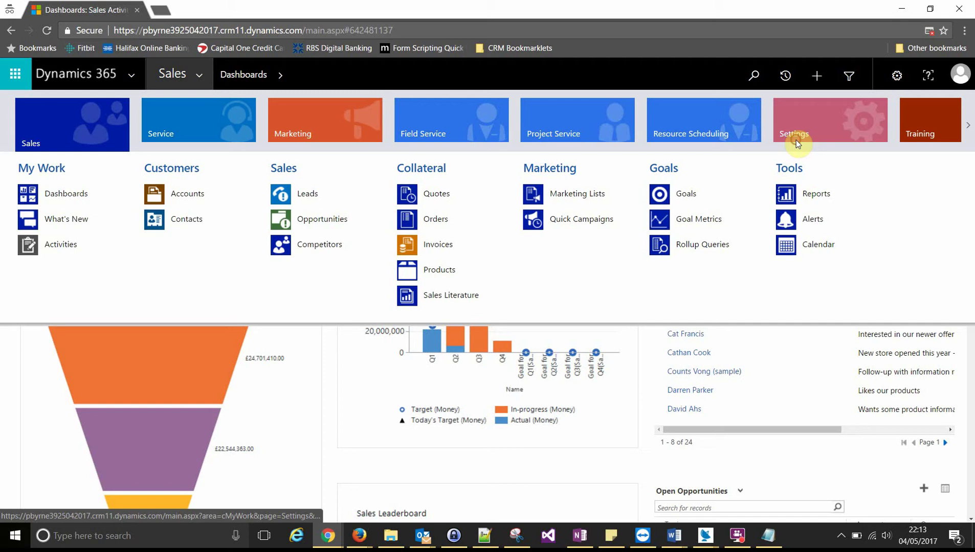
pyautogui.click(796, 139)
pyautogui.click(195, 193)
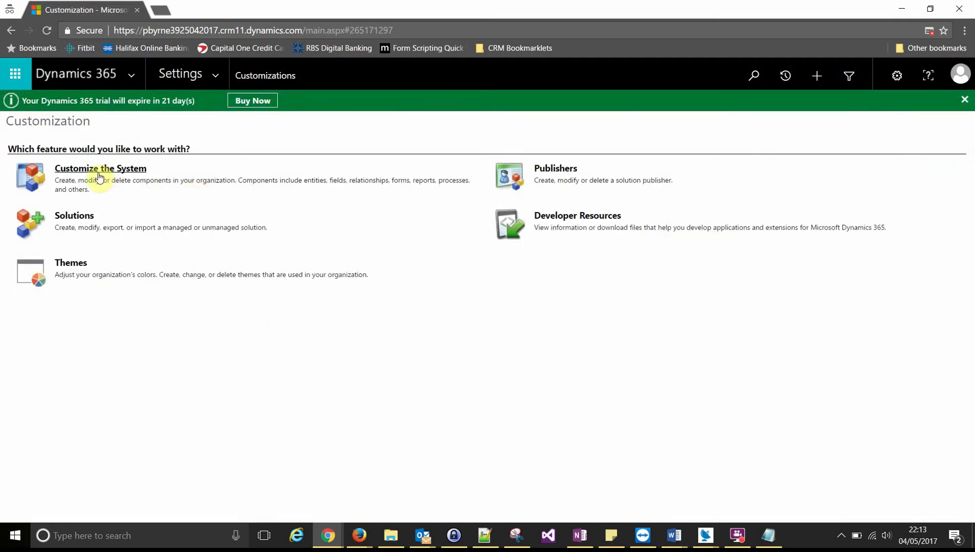
pyautogui.click(100, 177)
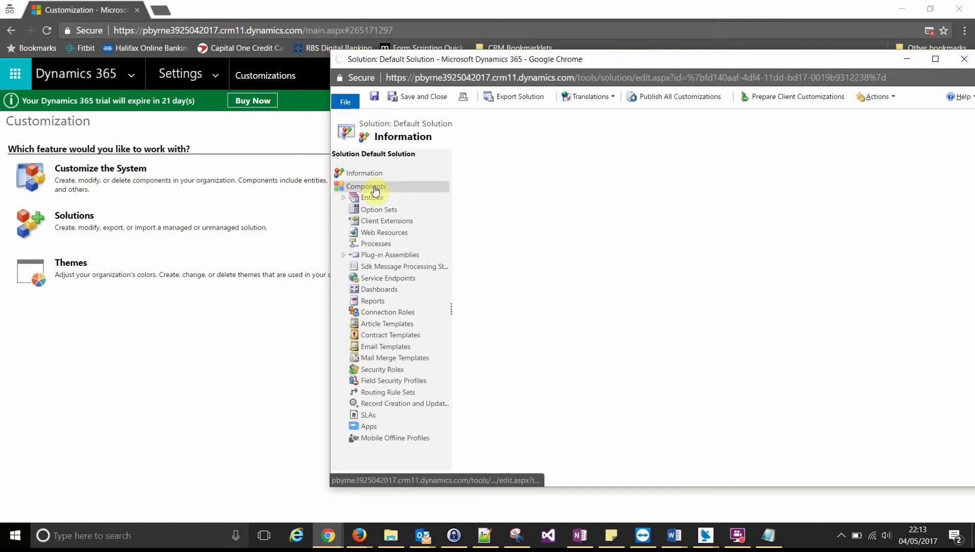
# - Expand Entities and then the Quote entity to list its components
pyautogui.click(344, 203)
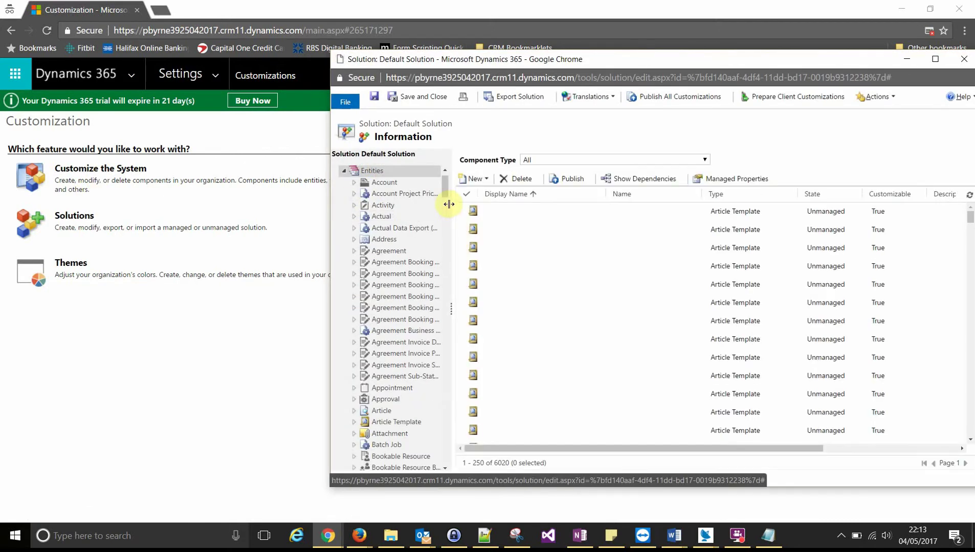
pyautogui.moveTo(445, 190); pyautogui.dragTo(448, 354)
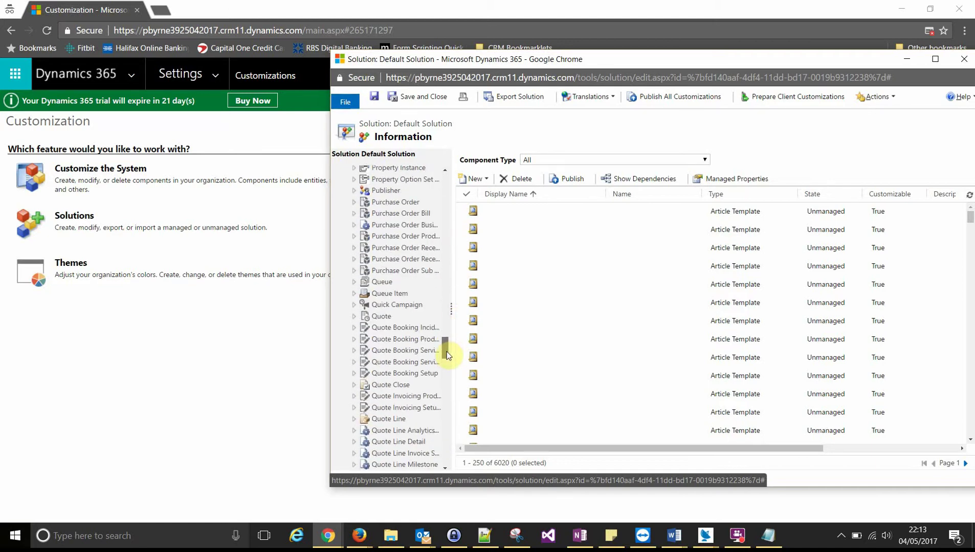
pyautogui.click(354, 317)
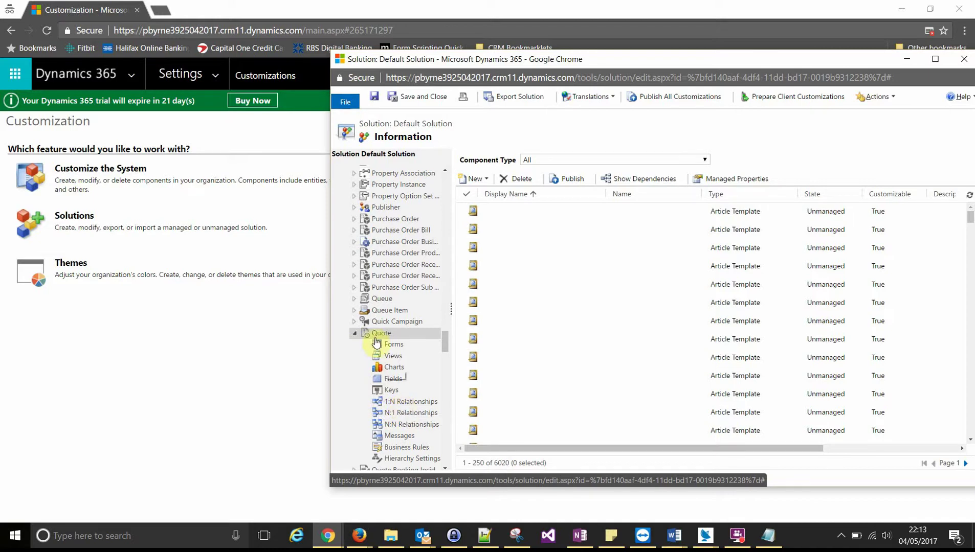
# - Sort Quote's 1:N relationships by Related Entity and open the quote_details Quote Line relationship
pyautogui.click(411, 403)
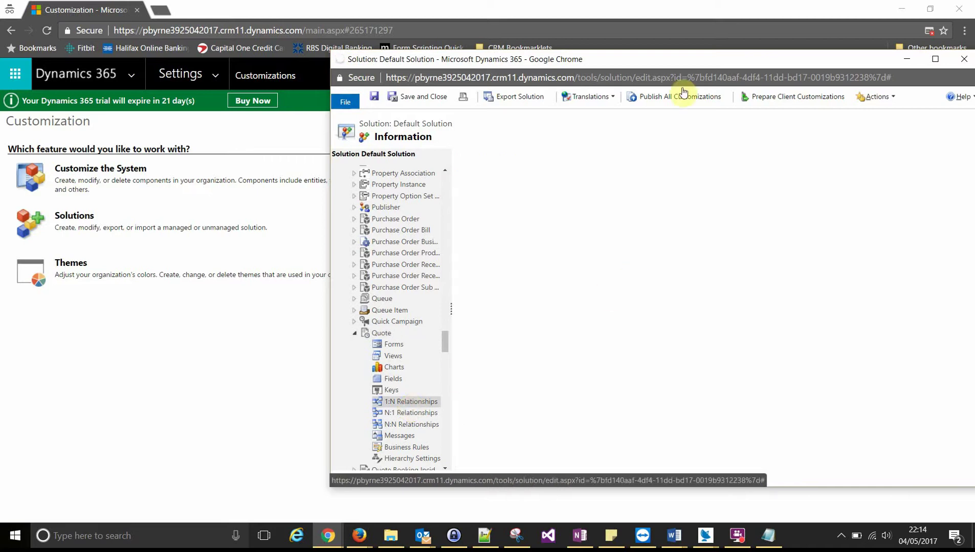
pyautogui.doubleClick(686, 61)
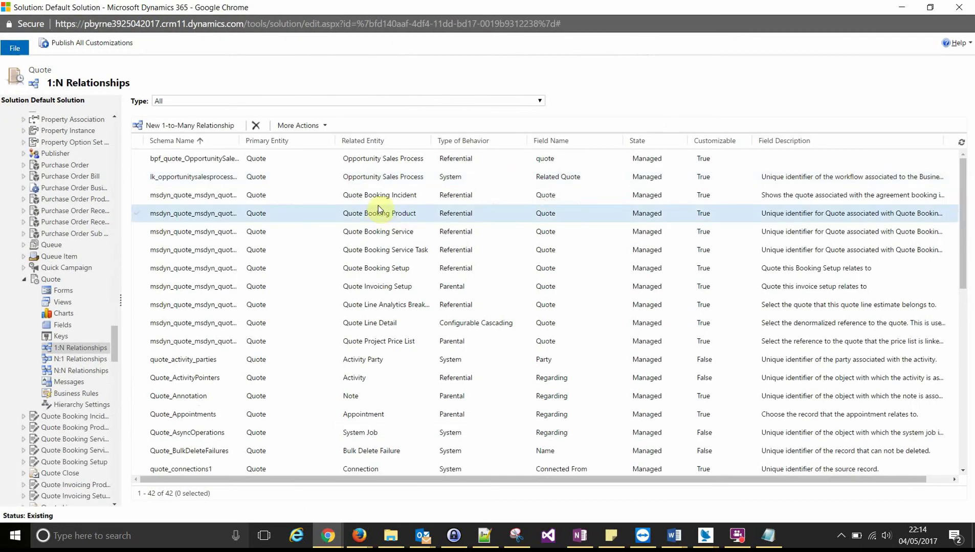
pyautogui.doubleClick(333, 233)
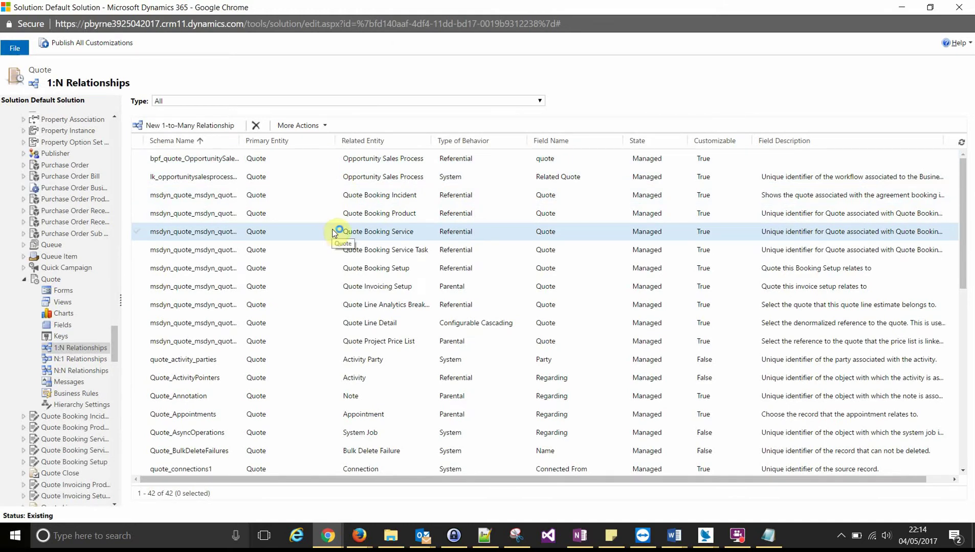
pyautogui.click(381, 148)
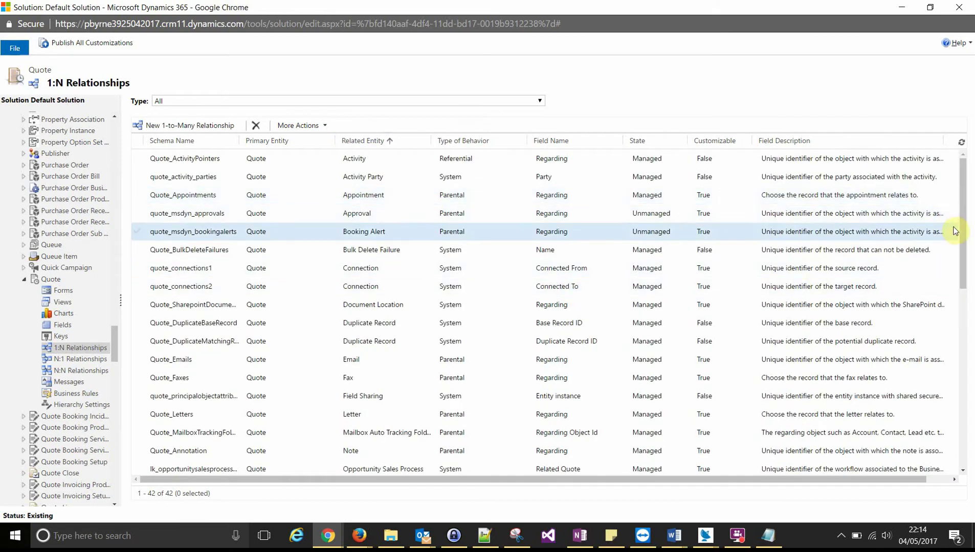
pyautogui.moveTo(962, 233); pyautogui.dragTo(958, 361)
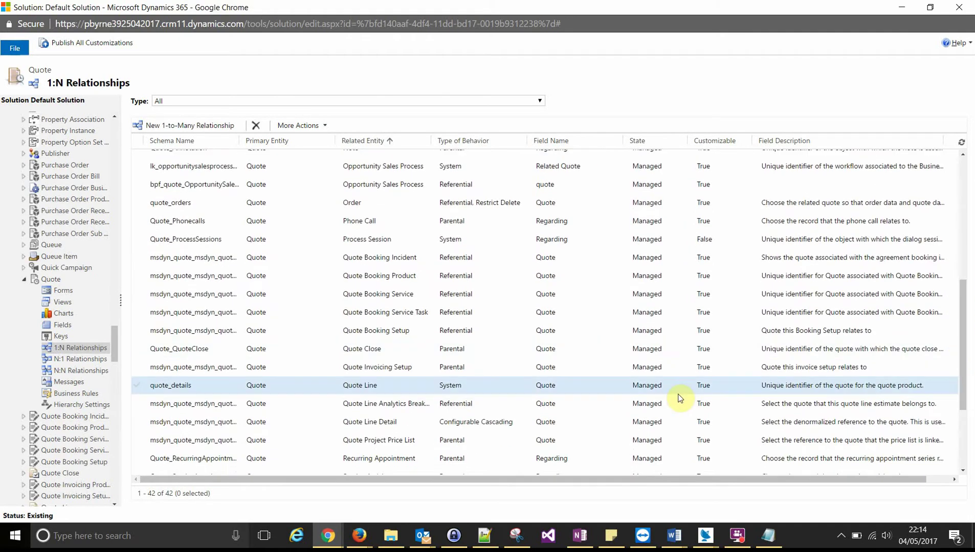
pyautogui.click(344, 392)
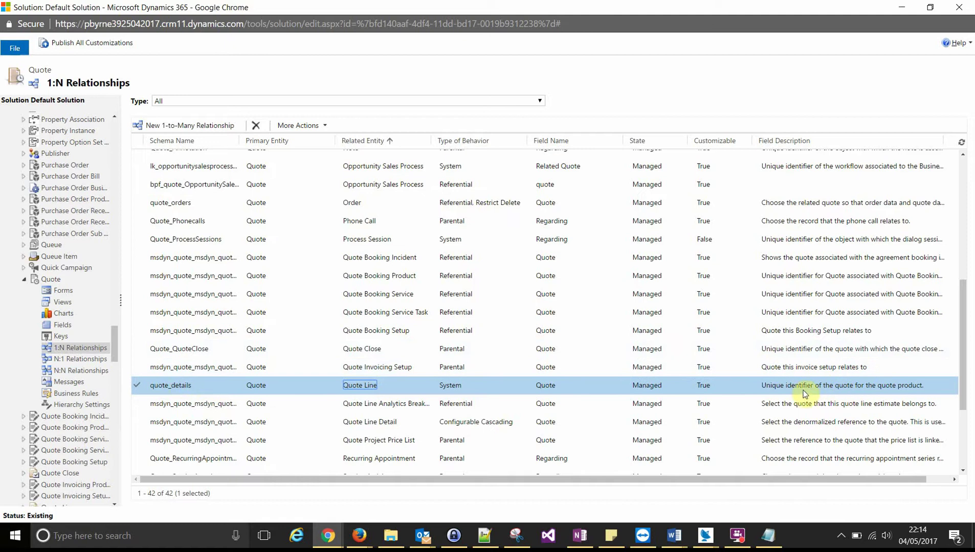
pyautogui.doubleClick(233, 387)
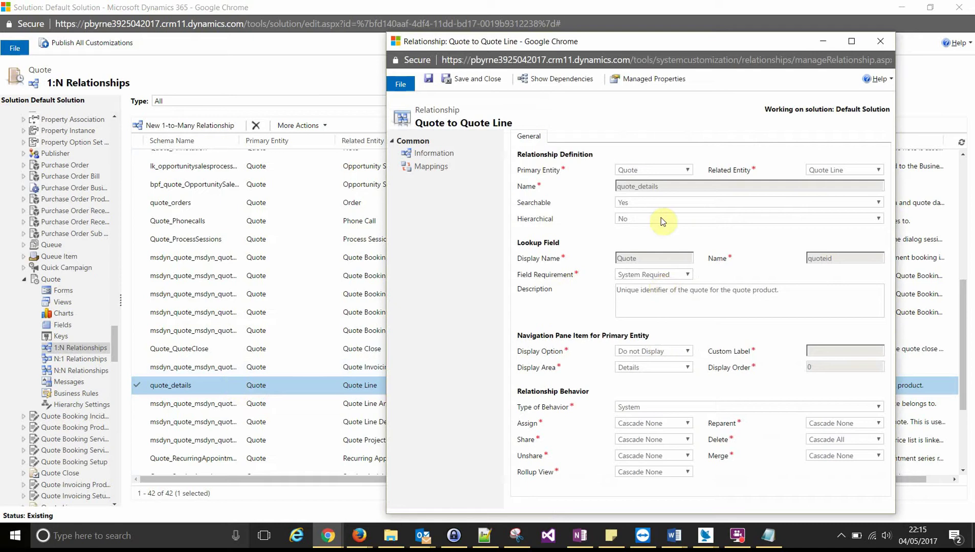
# - Paste quote_details into a new Notepad note and close the relationship and solution windows
pyautogui.click(879, 40)
pyautogui.click(3, 547)
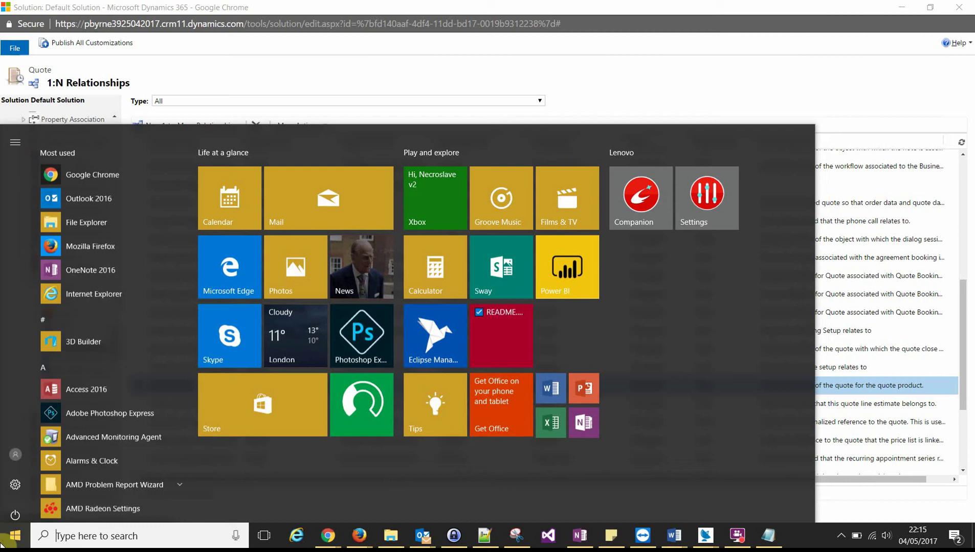
pyautogui.write('notep')
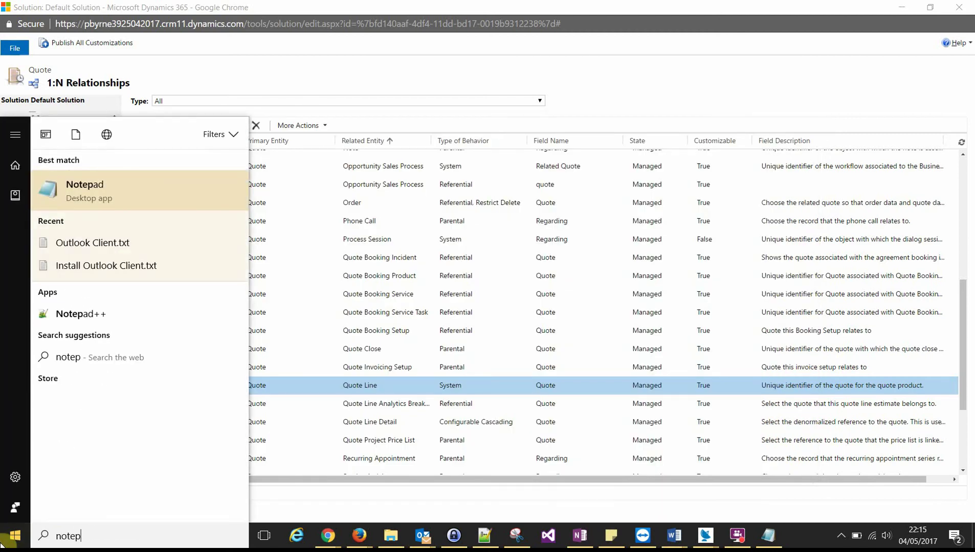
pyautogui.press('Return')
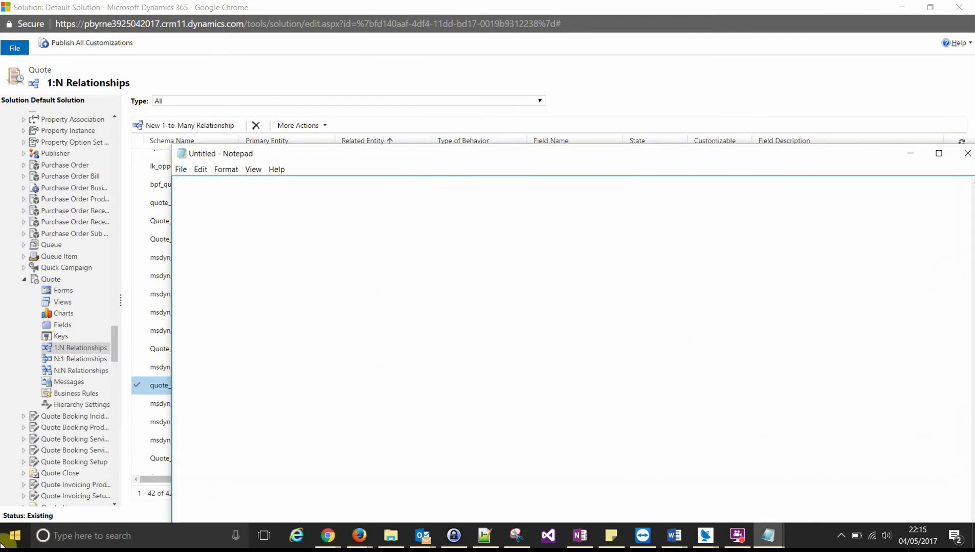
pyautogui.write('quote_details')
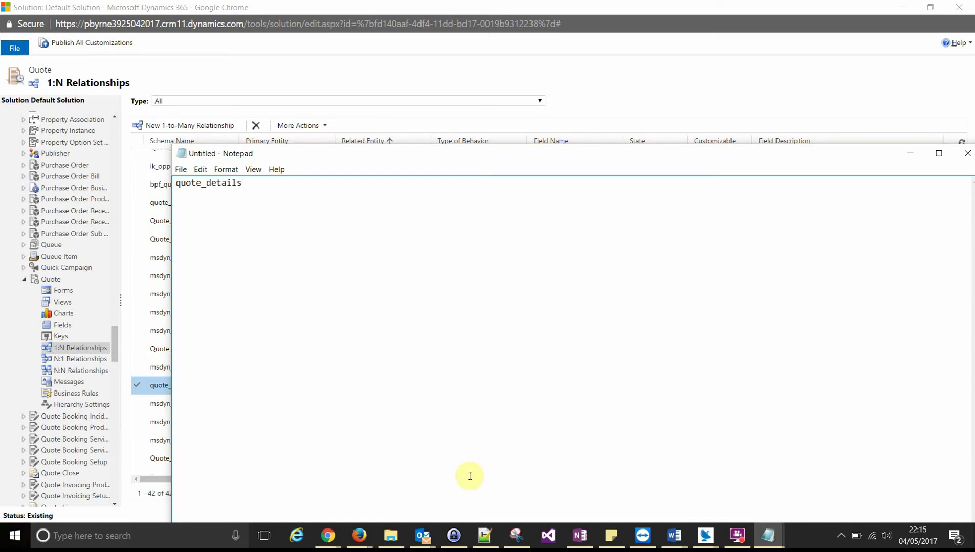
pyautogui.click(958, 6)
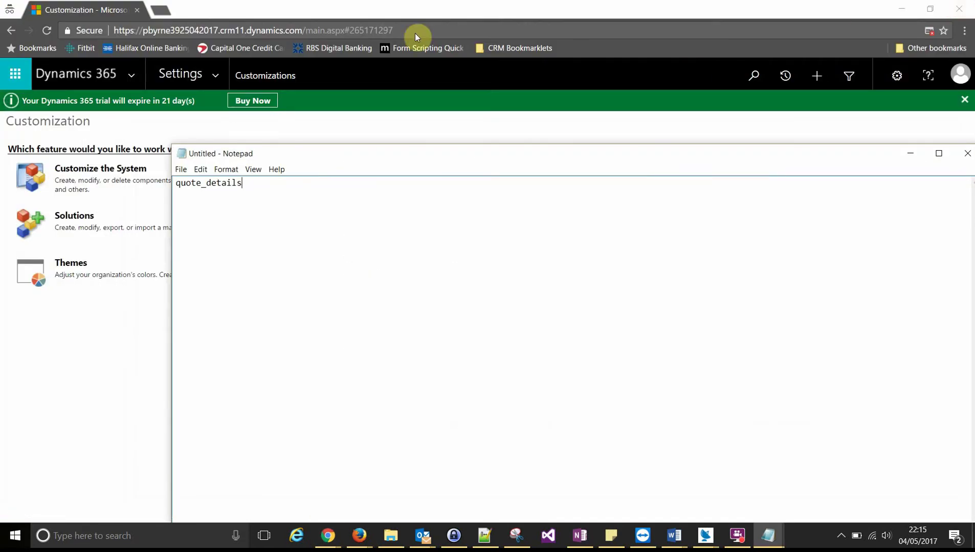
# - Go to Settings > Templates > Document Templates in Dynamics 365
pyautogui.click(239, 9)
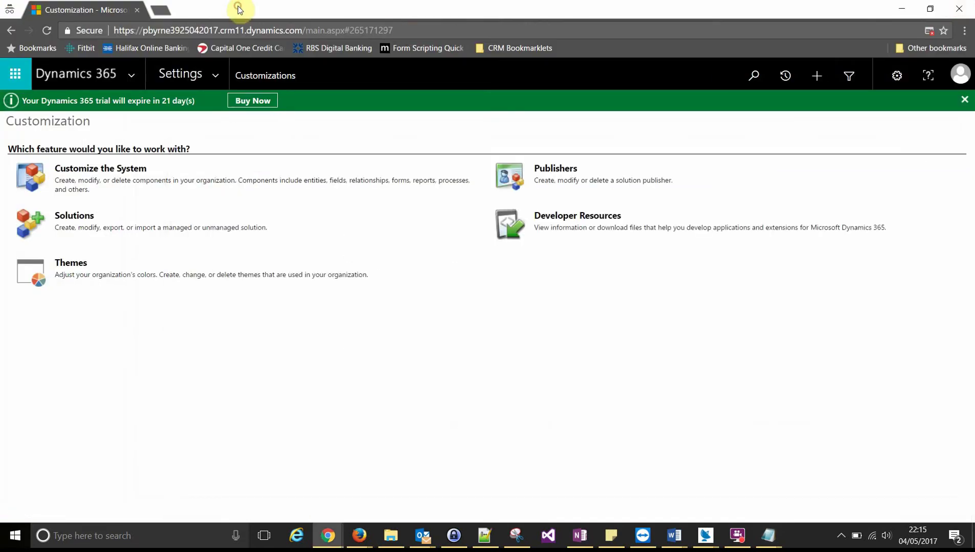
pyautogui.click(216, 85)
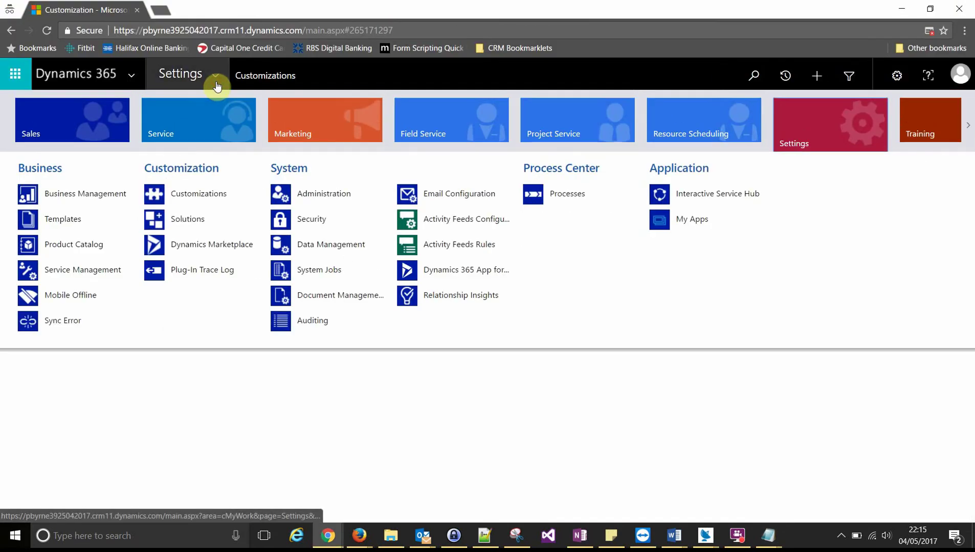
pyautogui.click(68, 224)
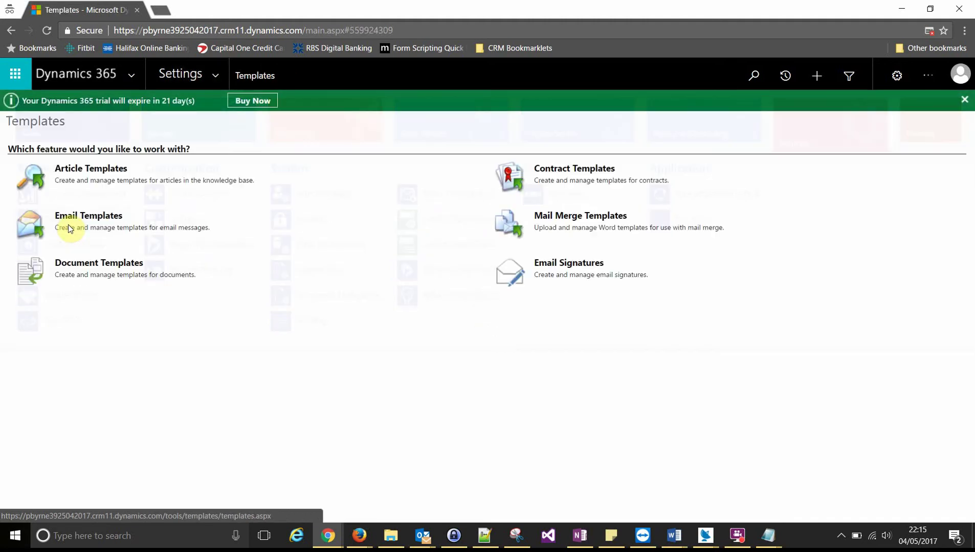
pyautogui.click(105, 266)
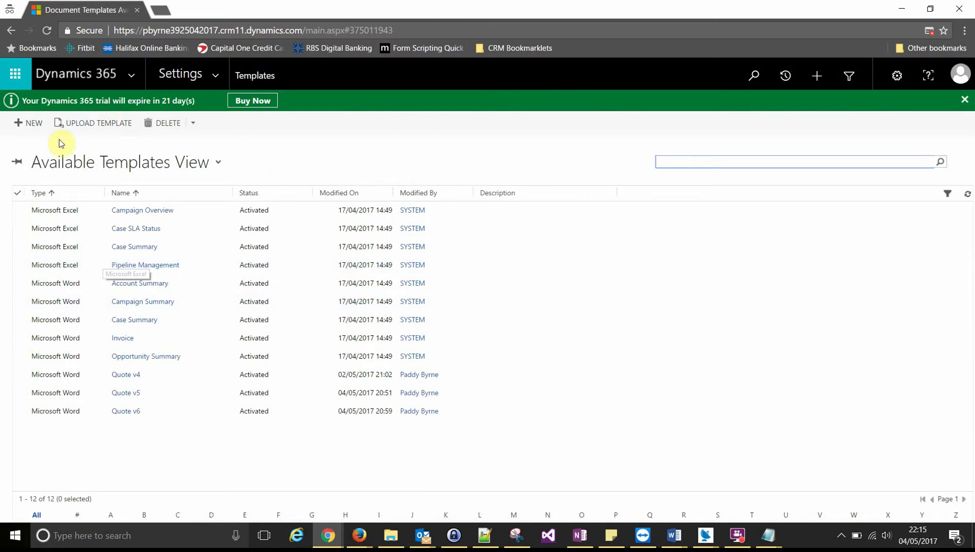
# - Start a new Word Template filtered by the Quote entity and select that entity
pyautogui.click(25, 125)
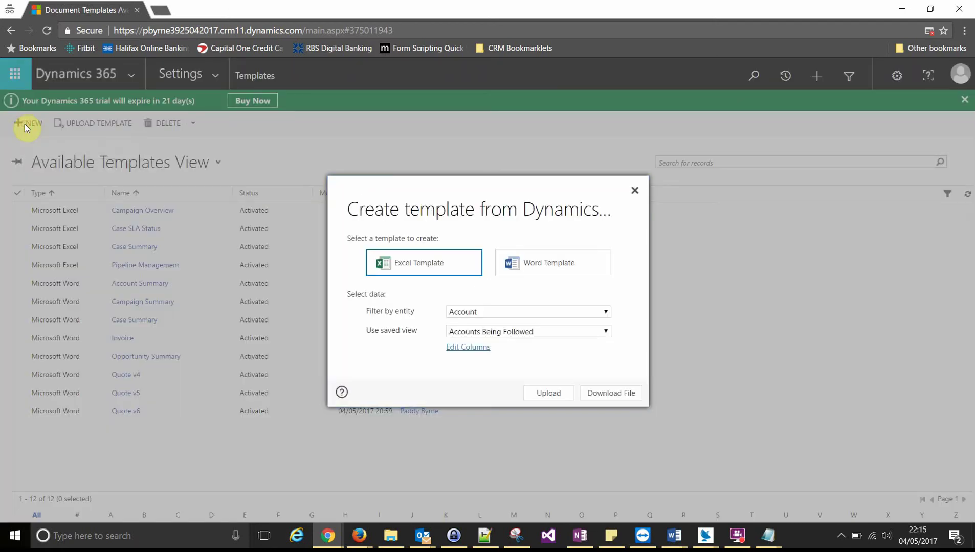
pyautogui.click(577, 262)
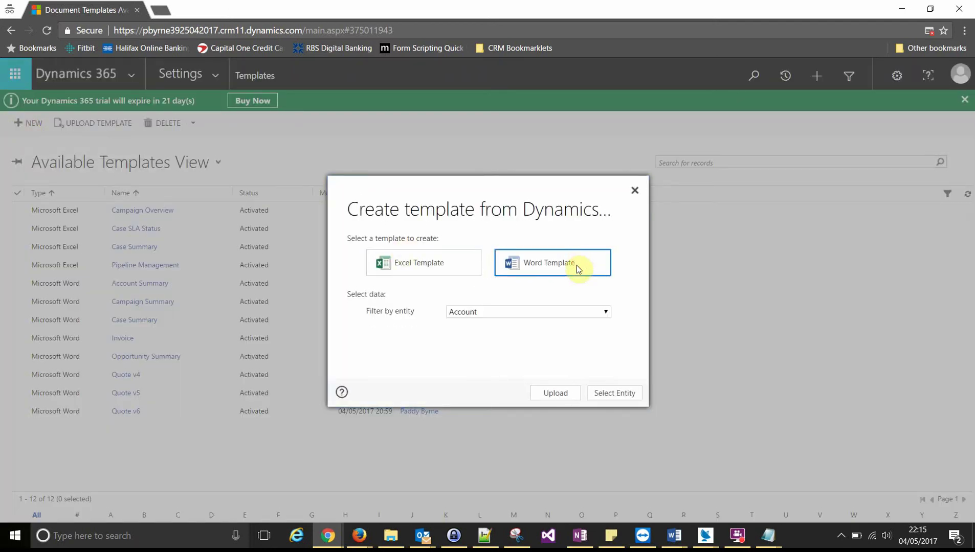
pyautogui.click(602, 312)
pyautogui.press('q')
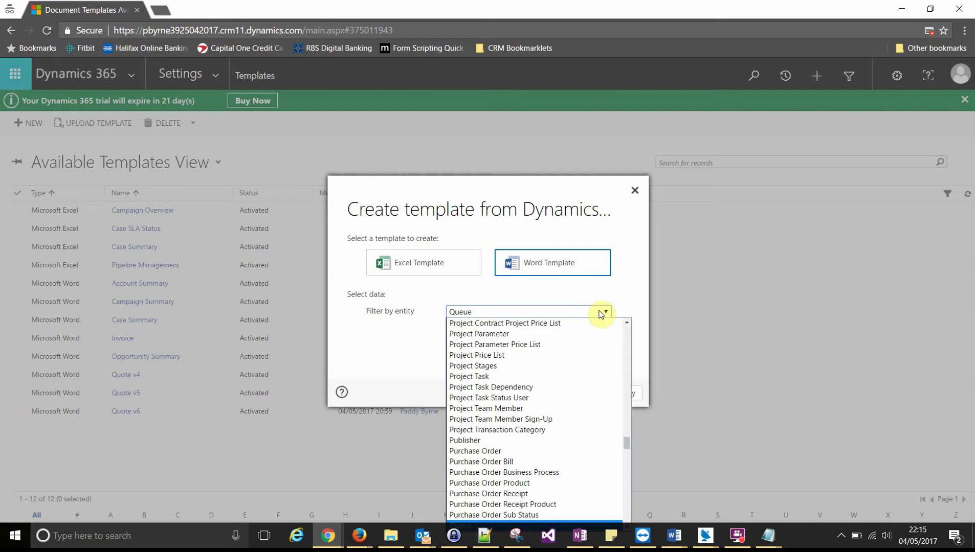
pyautogui.press('Down')
pyautogui.press('Down')
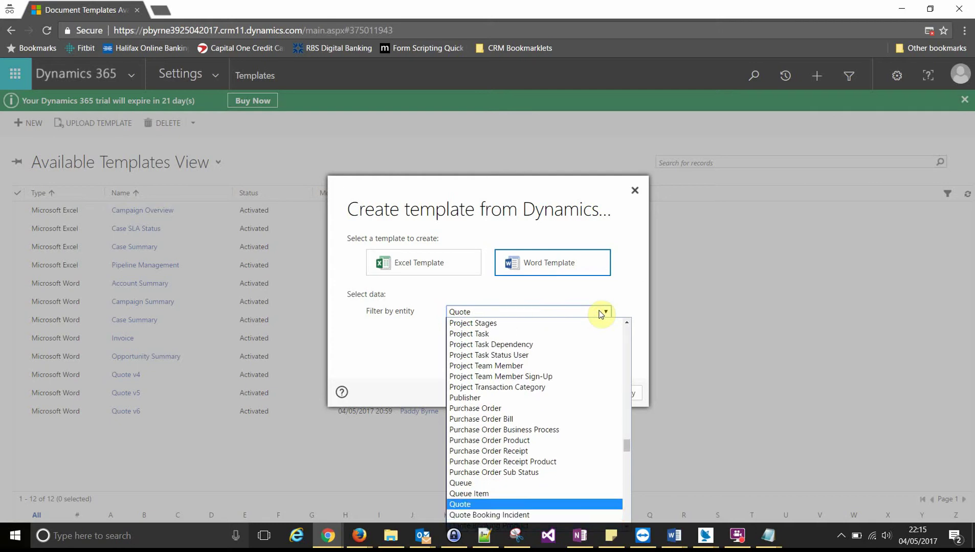
pyautogui.click(602, 313)
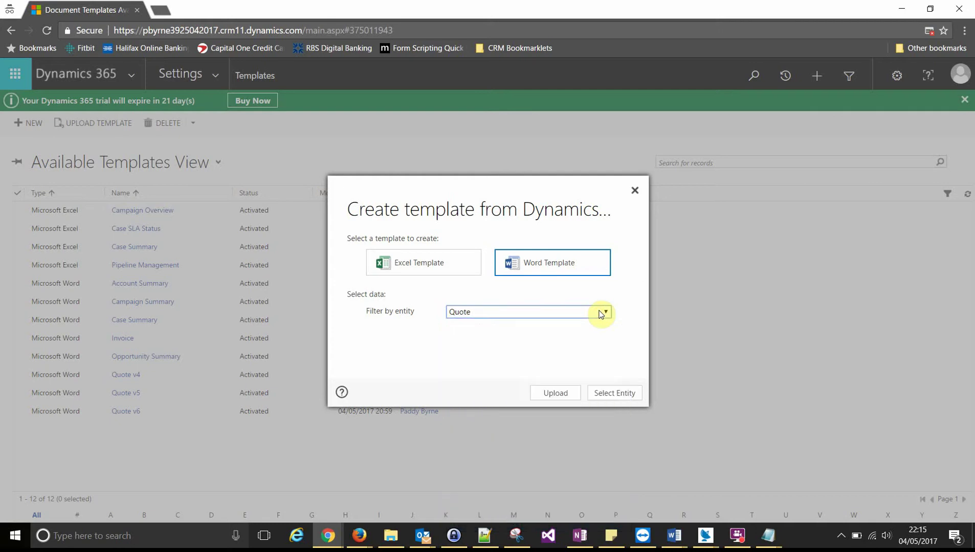
# - Tick the Quote Line (quote_details) 1:N relationship, checking the name against the Notepad note
pyautogui.click(632, 393)
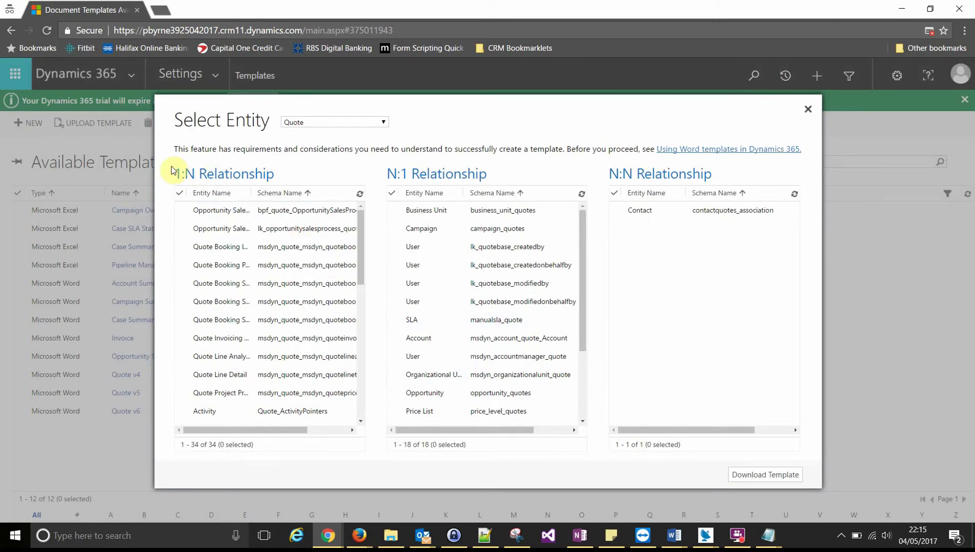
pyautogui.click(362, 246)
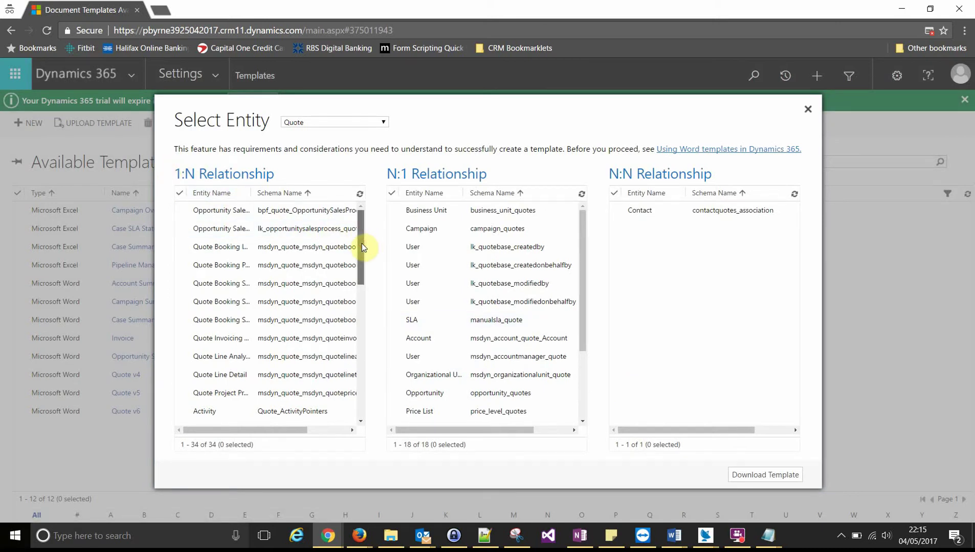
pyautogui.moveTo(362, 247); pyautogui.dragTo(360, 290)
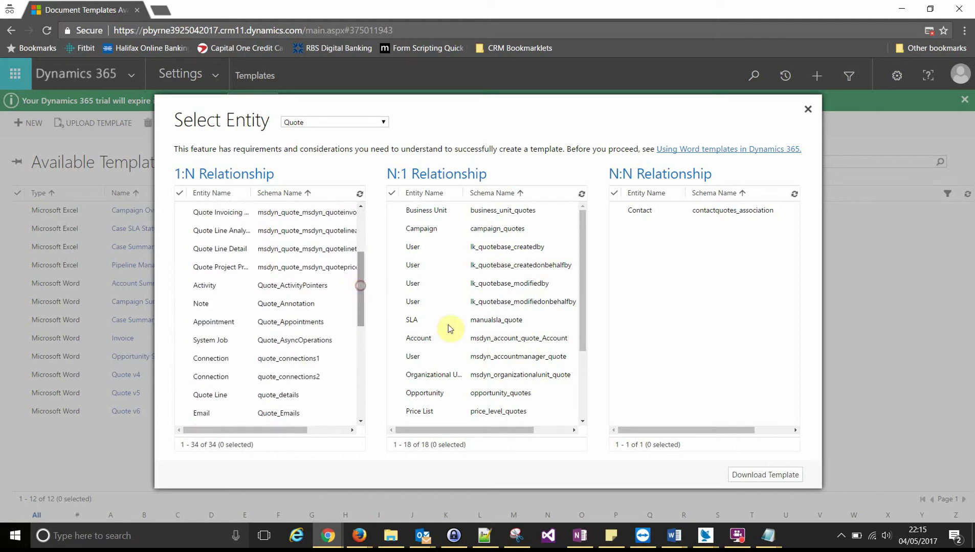
pyautogui.moveTo(778, 541)
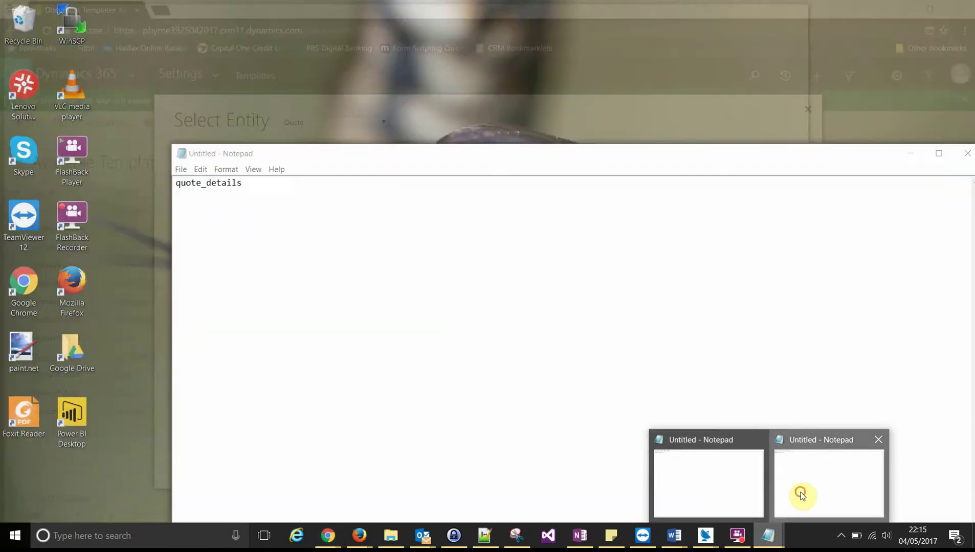
pyautogui.click(799, 494)
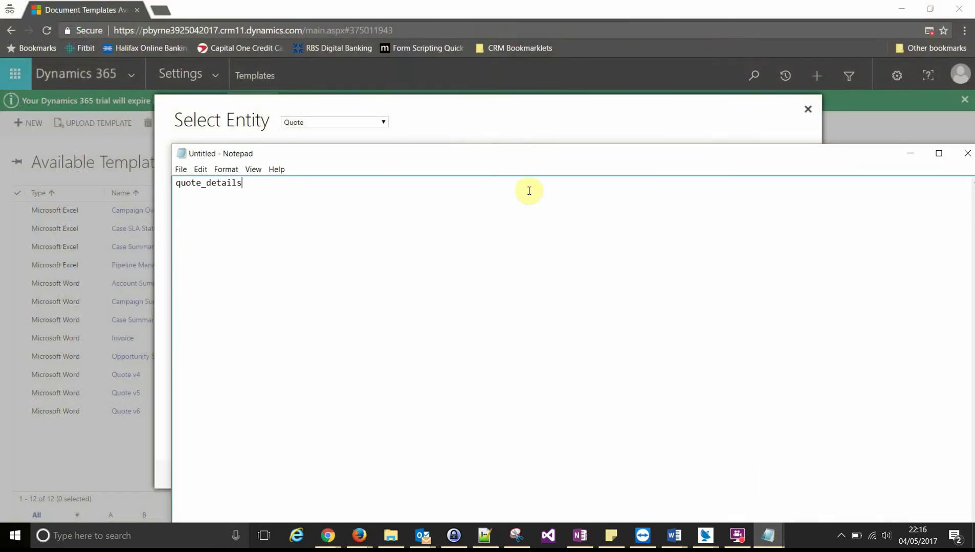
pyautogui.click(463, 123)
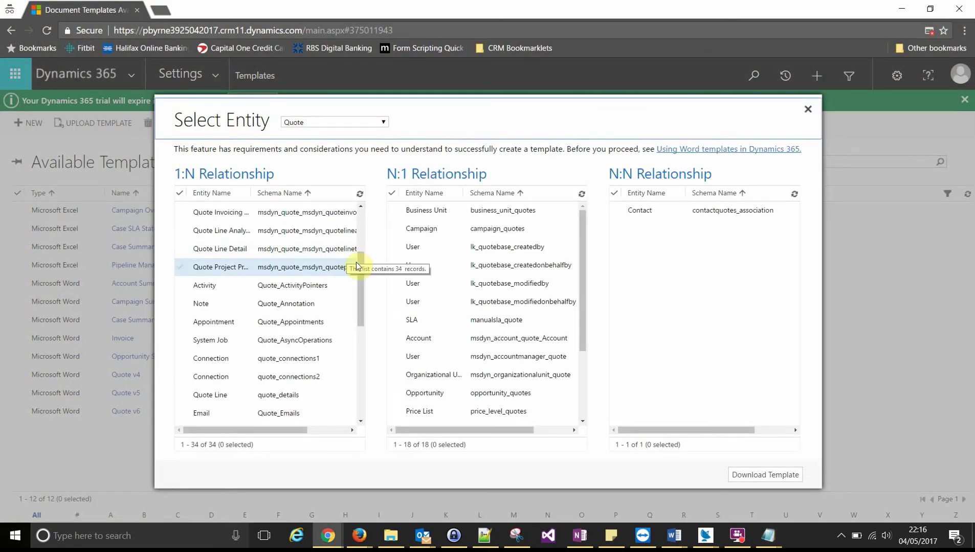
pyautogui.moveTo(362, 272); pyautogui.dragTo(366, 295)
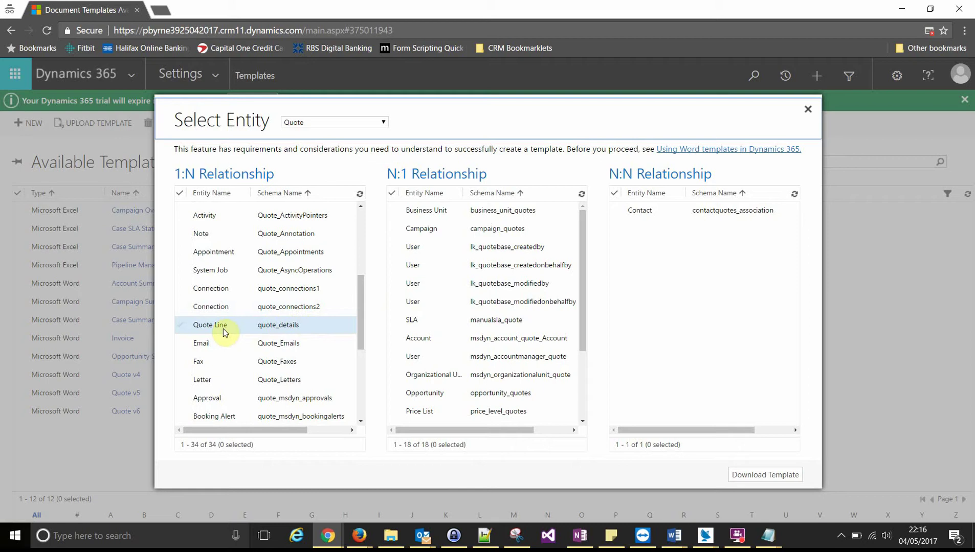
pyautogui.click(181, 325)
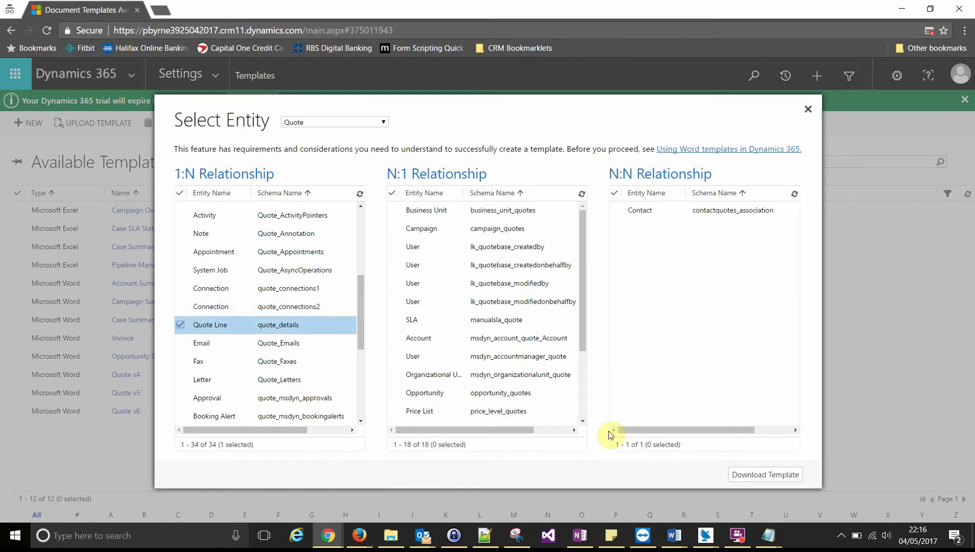
# - Download the Quote template and open Quote_04_05_2017 21_16.docx in Word
pyautogui.click(782, 474)
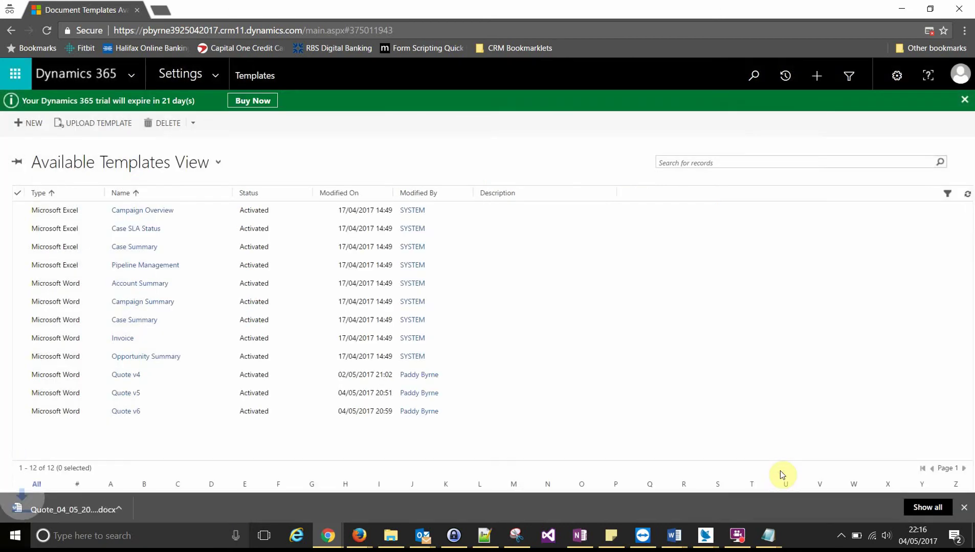
pyautogui.click(96, 510)
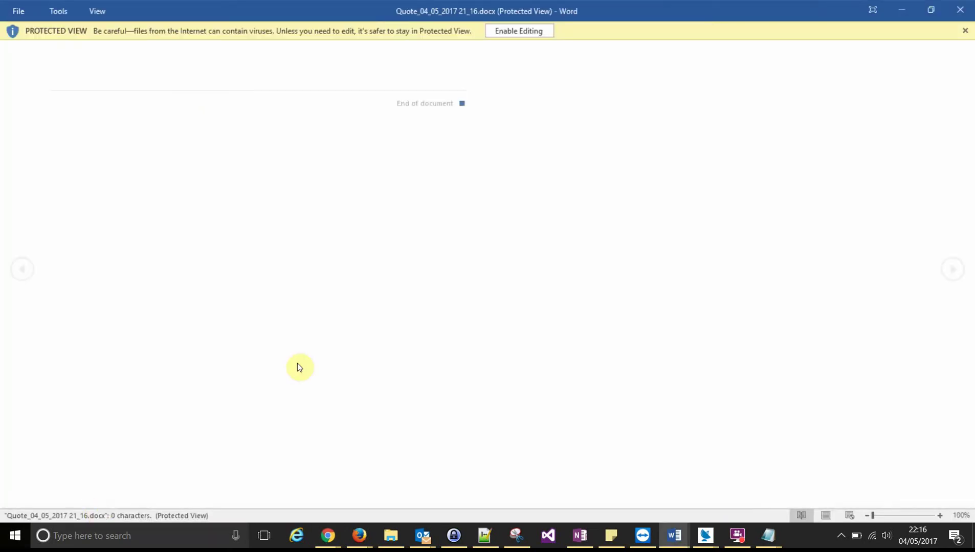
# - Enable editing and paste the earlier quote document's full layout into the downloaded template
pyautogui.click(529, 32)
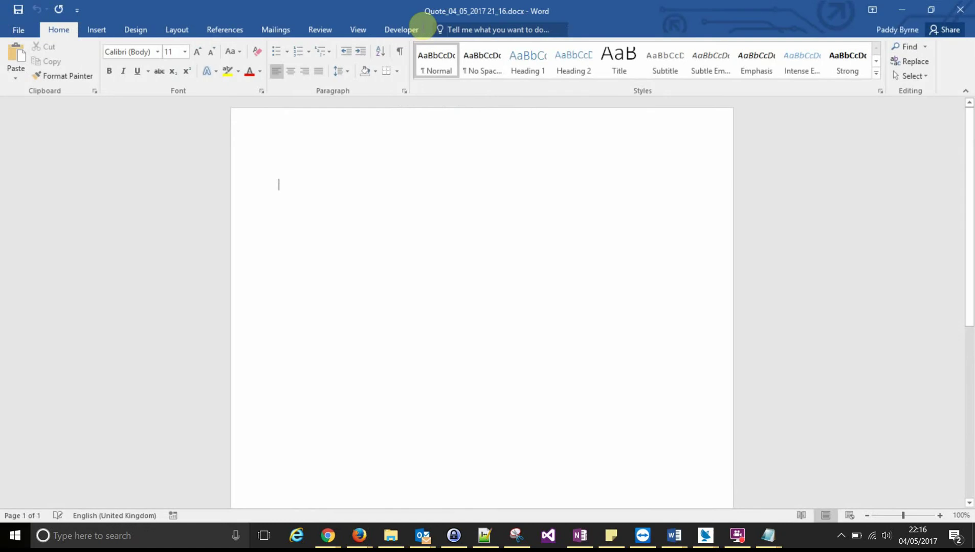
pyautogui.click(423, 28)
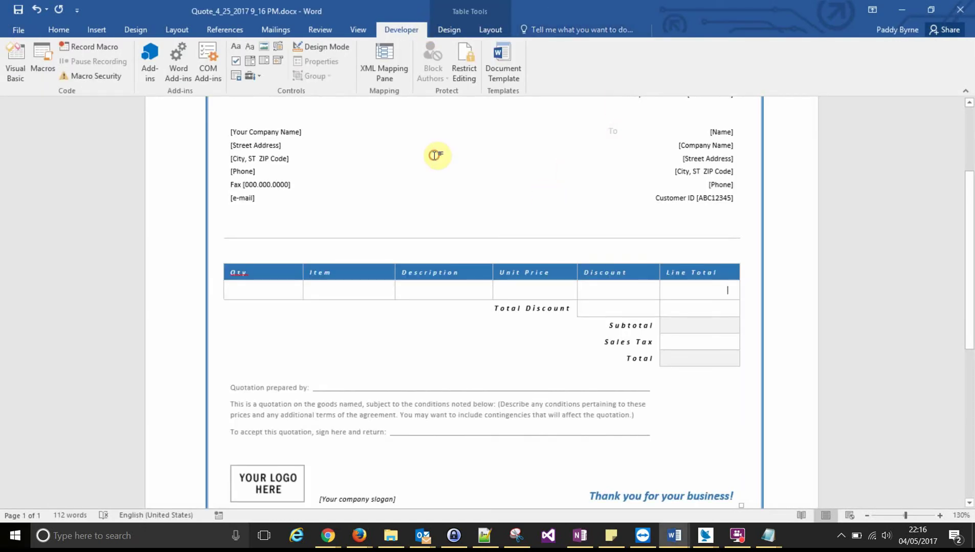
pyautogui.hotkey('ctrl', 'a')
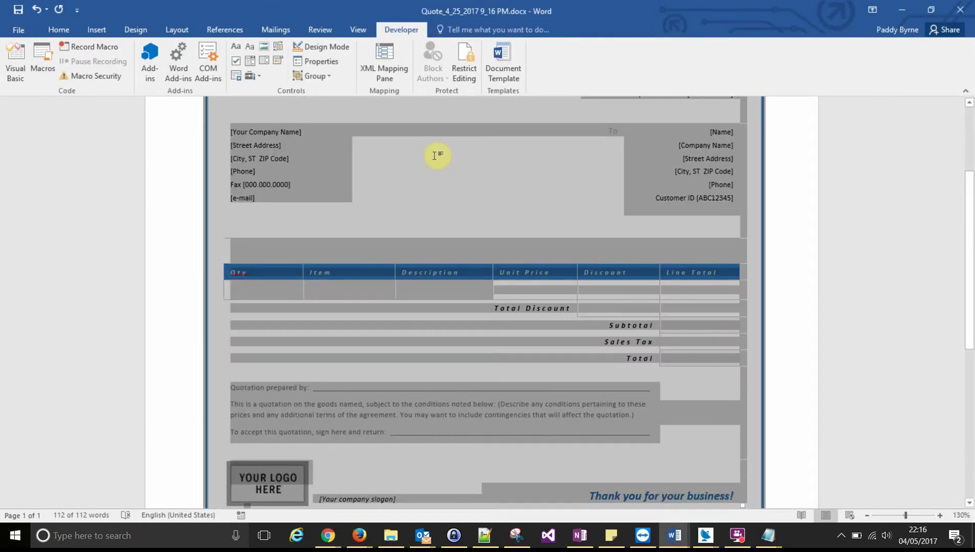
pyautogui.hotkey('alt', 'Tab')
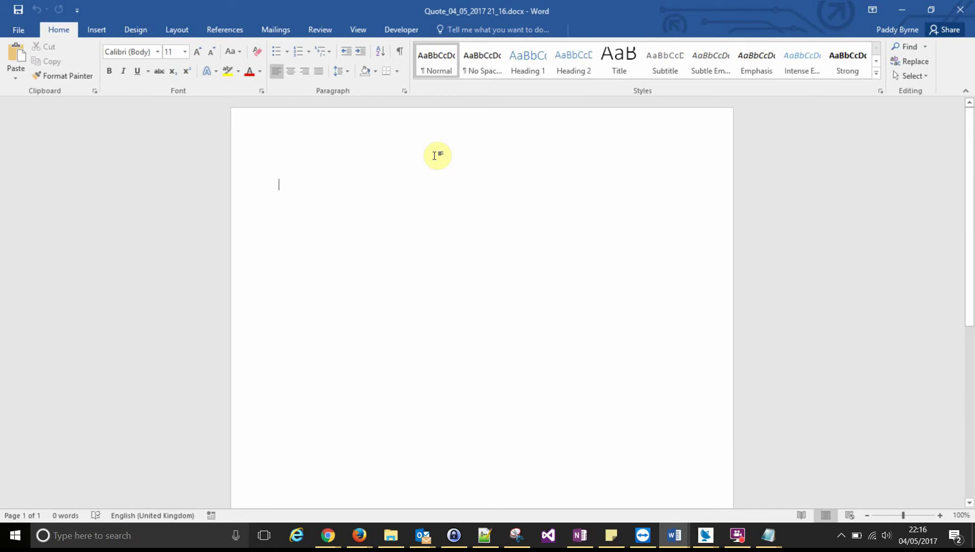
pyautogui.hotkey('ctrl', 'v')
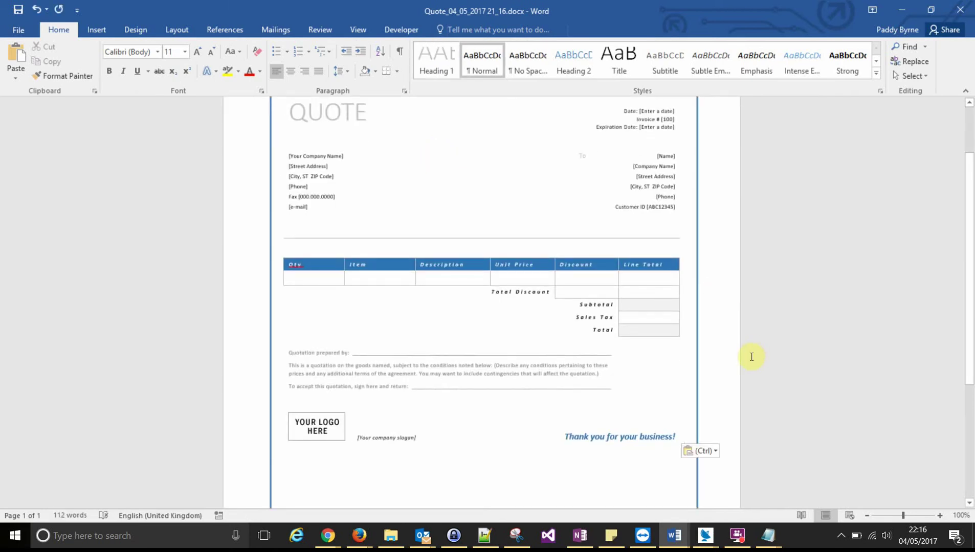
pyautogui.keyDown('ctrl'); pyautogui.scroll(3, 752, 414); pyautogui.keyUp('ctrl')
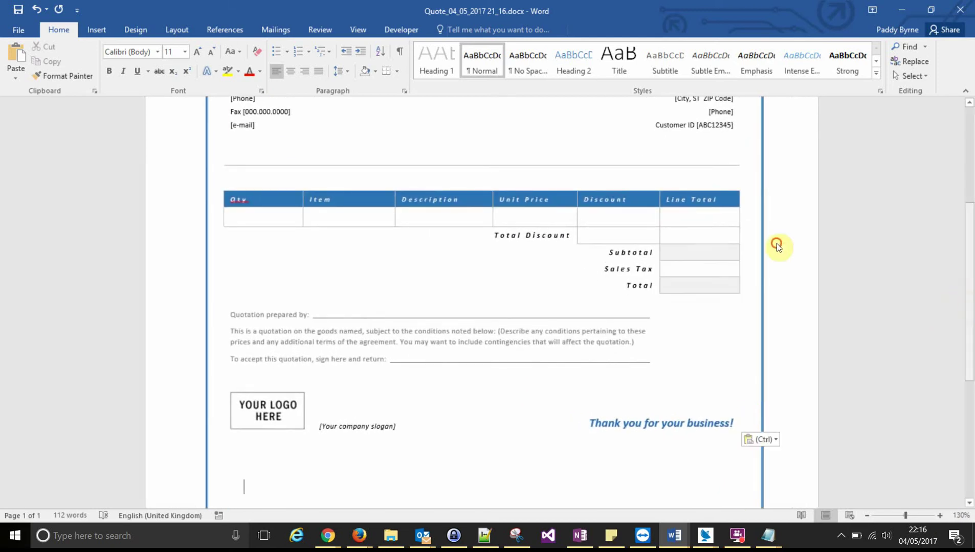
pyautogui.scroll(1, 966, 295)
pyautogui.hotkey('ctrl', 'v')
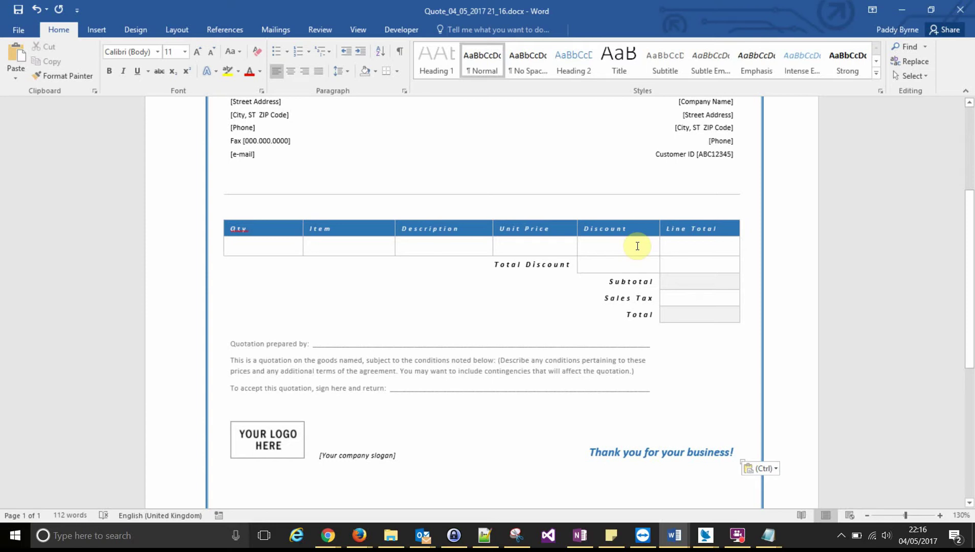
# - Look over the Insert tab's table options without inserting a table
pyautogui.click(80, 26)
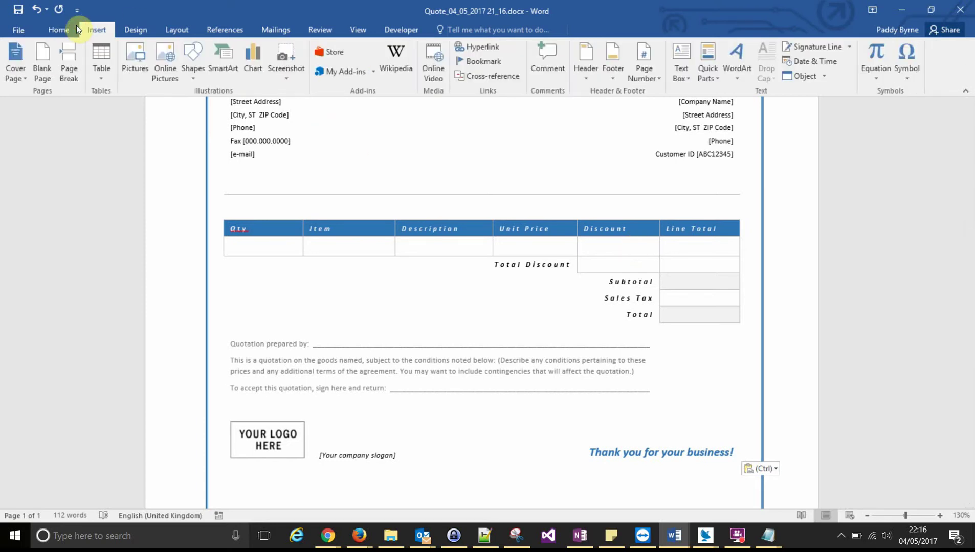
pyautogui.click(101, 81)
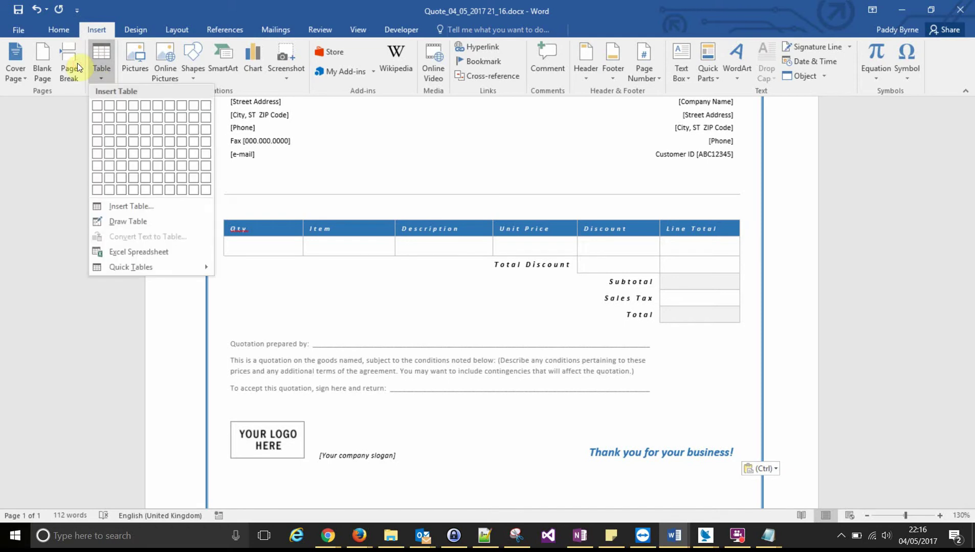
pyautogui.click(50, 27)
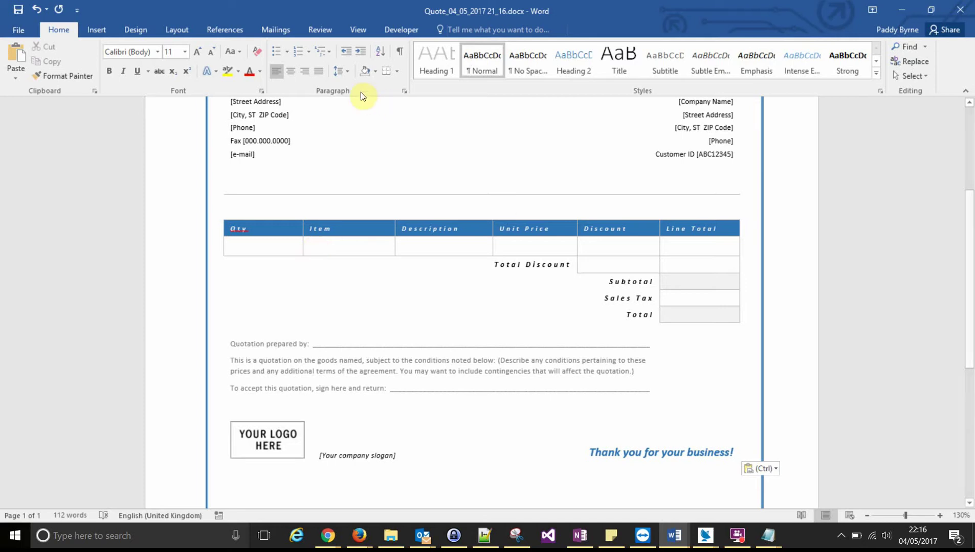
# - Show urn:microsoft-crm/document-template/quote/1084/ in the XML Mapping pane with quote and quote_details expanded
pyautogui.click(401, 30)
pyautogui.click(384, 62)
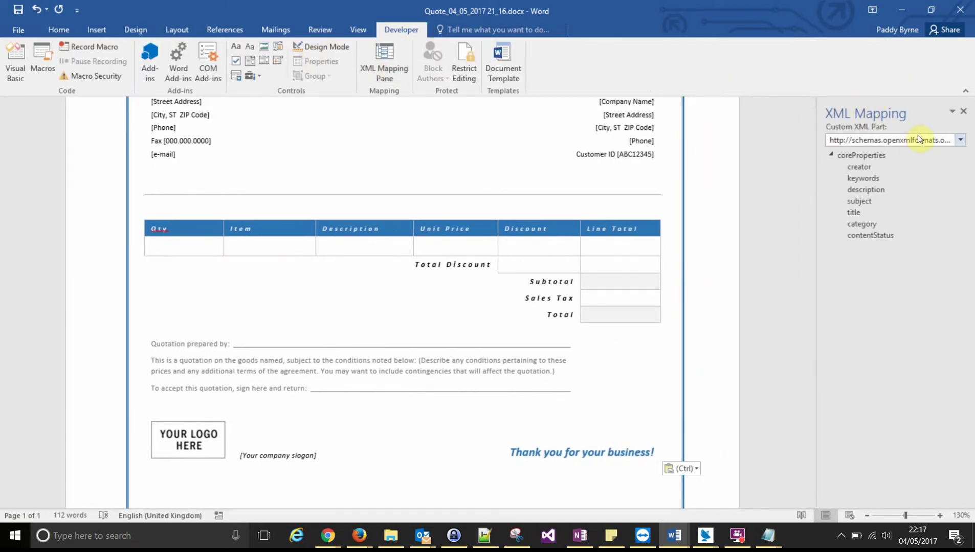
pyautogui.click(952, 139)
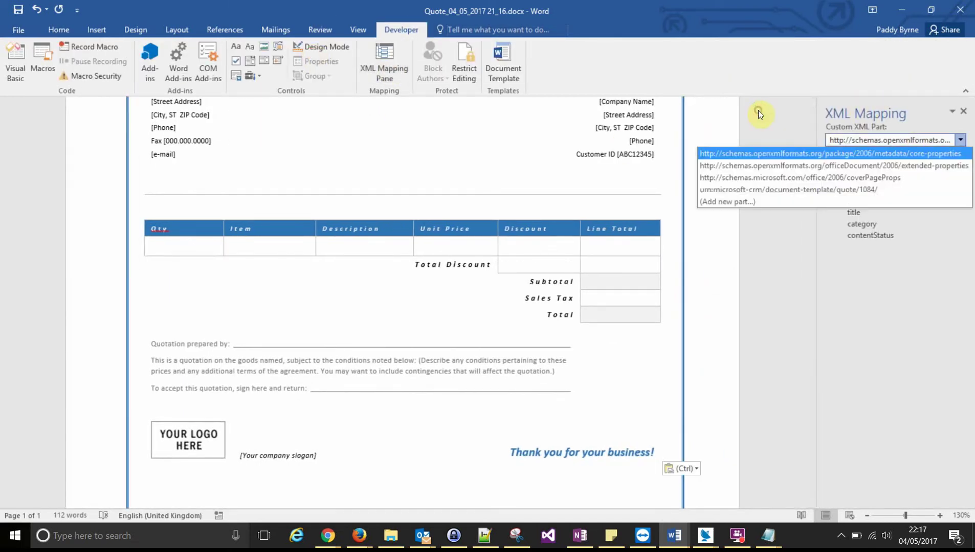
pyautogui.click(762, 190)
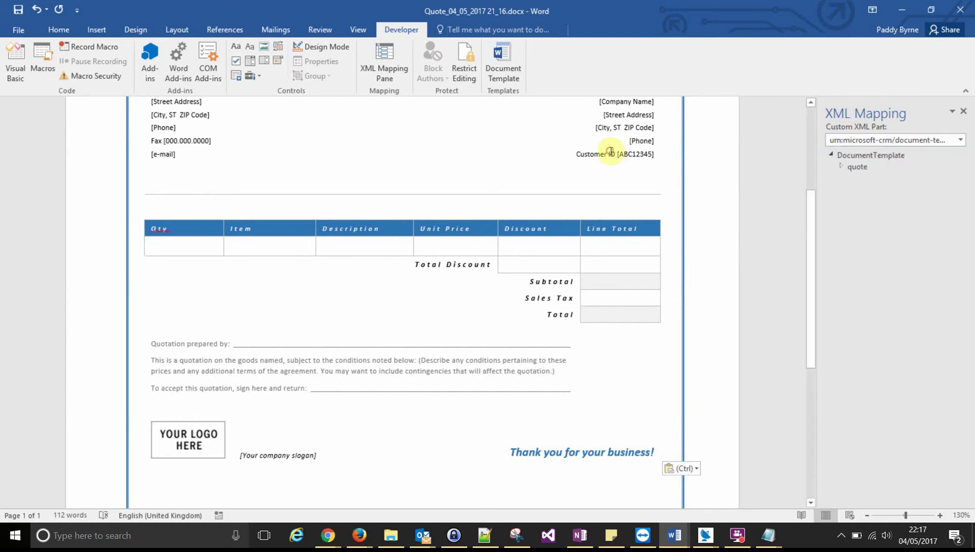
pyautogui.click(840, 166)
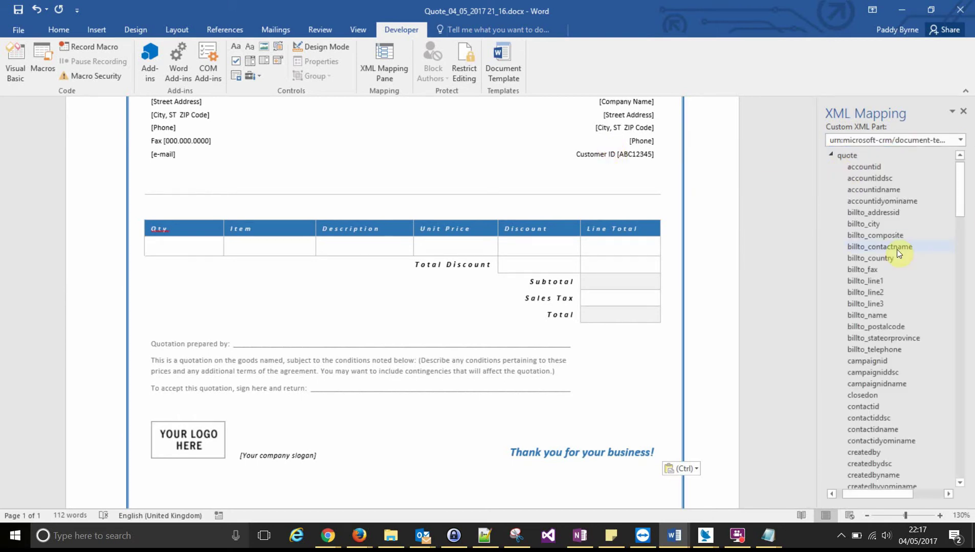
pyautogui.moveTo(960, 206); pyautogui.dragTo(965, 476)
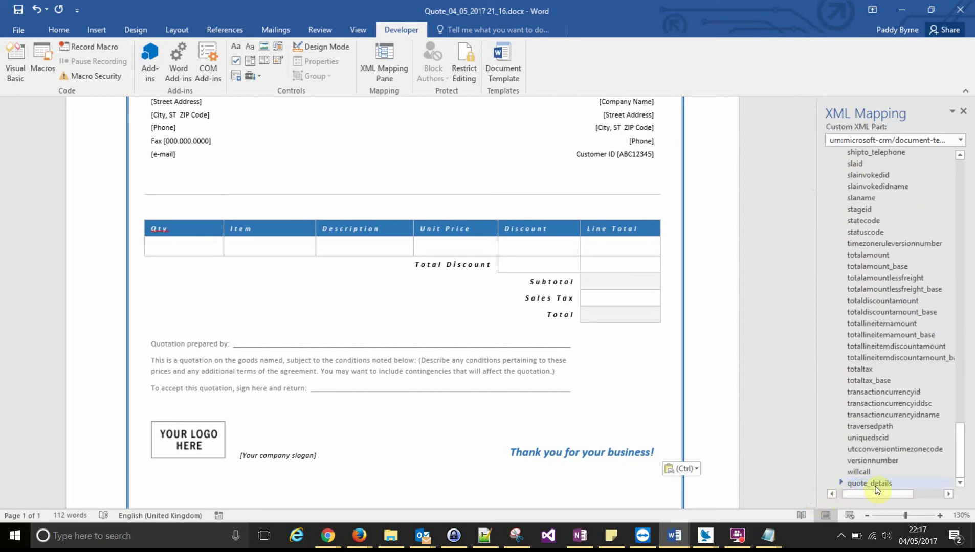
pyautogui.click(841, 482)
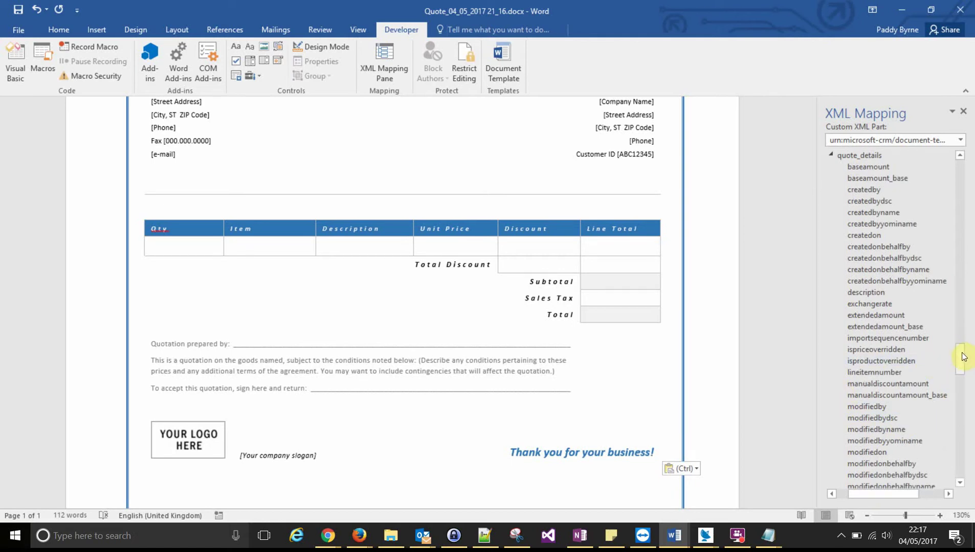
pyautogui.click(186, 247)
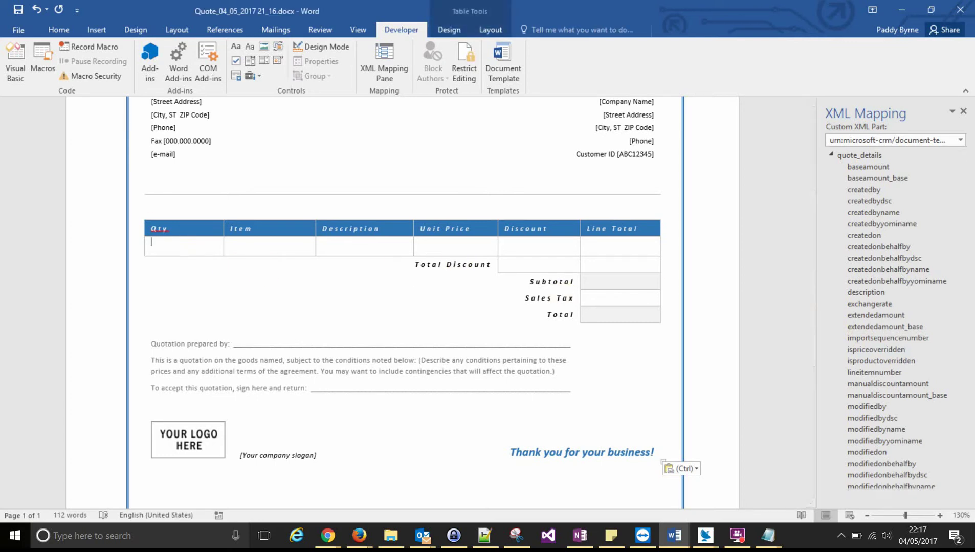
pyautogui.moveTo(958, 359); pyautogui.dragTo(963, 436)
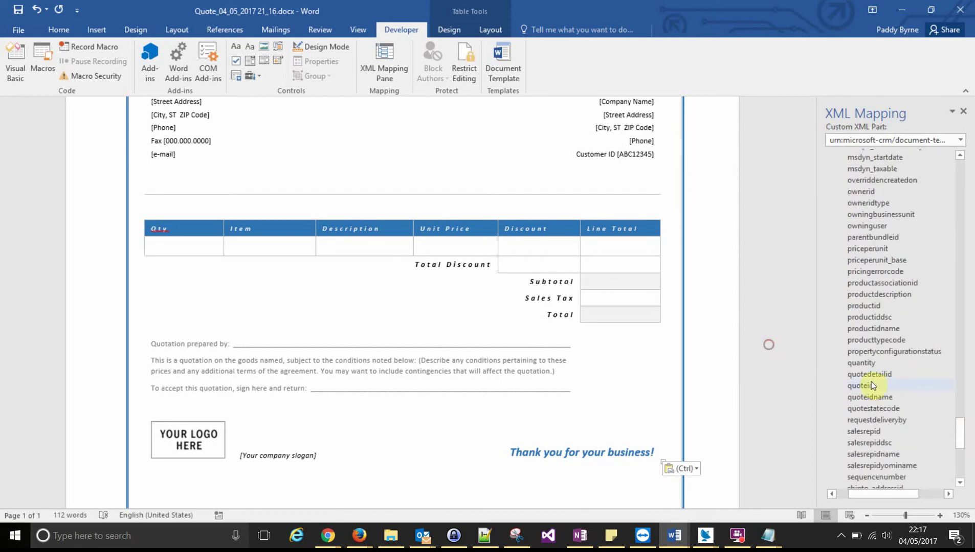
# - Insert plain-text content controls for quantity in the Qty cell and productidname in the Item cell
pyautogui.rightClick(864, 366)
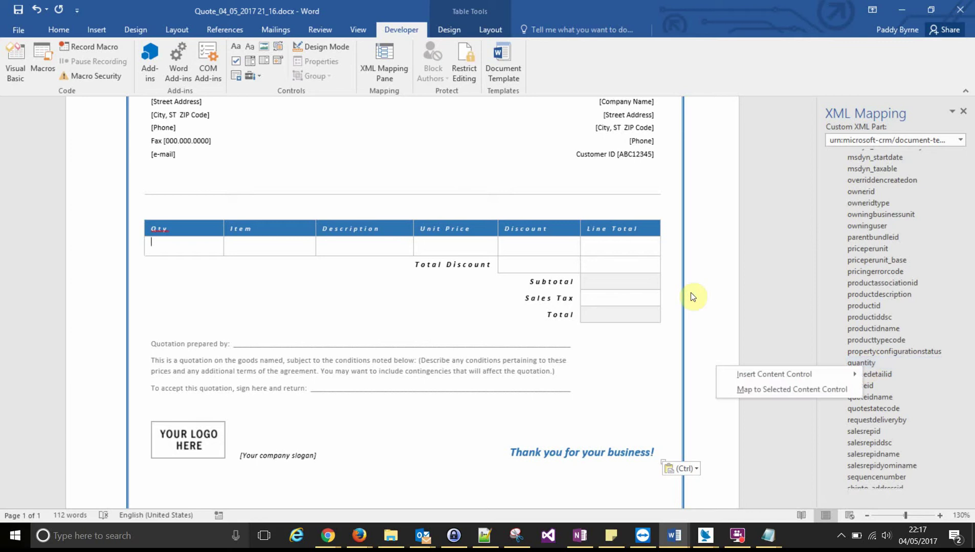
pyautogui.moveTo(861, 375)
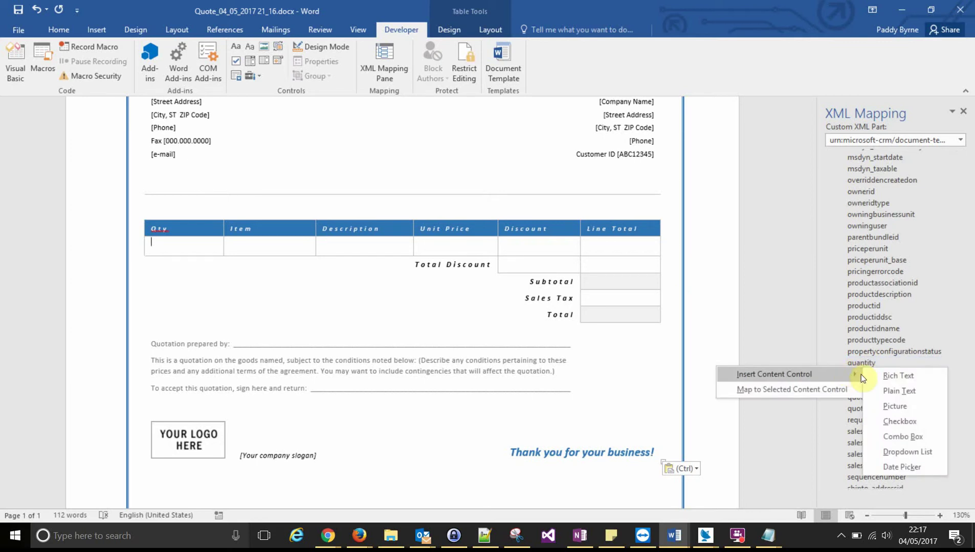
pyautogui.click(893, 390)
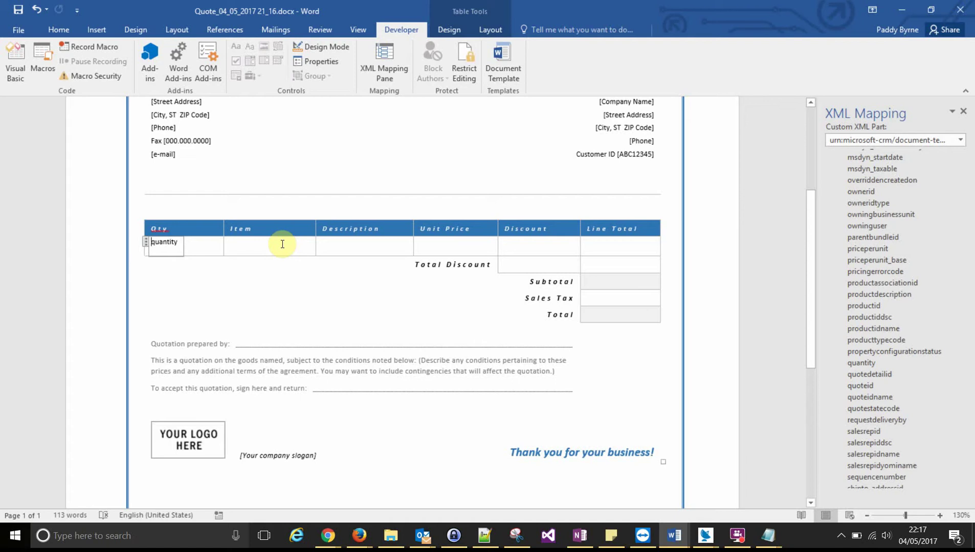
pyautogui.press('Tab')
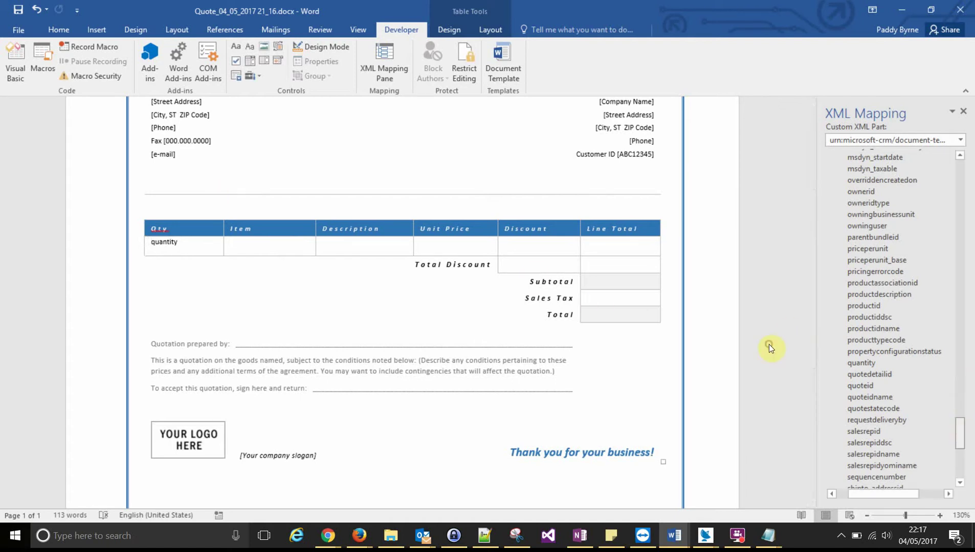
pyautogui.scroll(2, 960, 428)
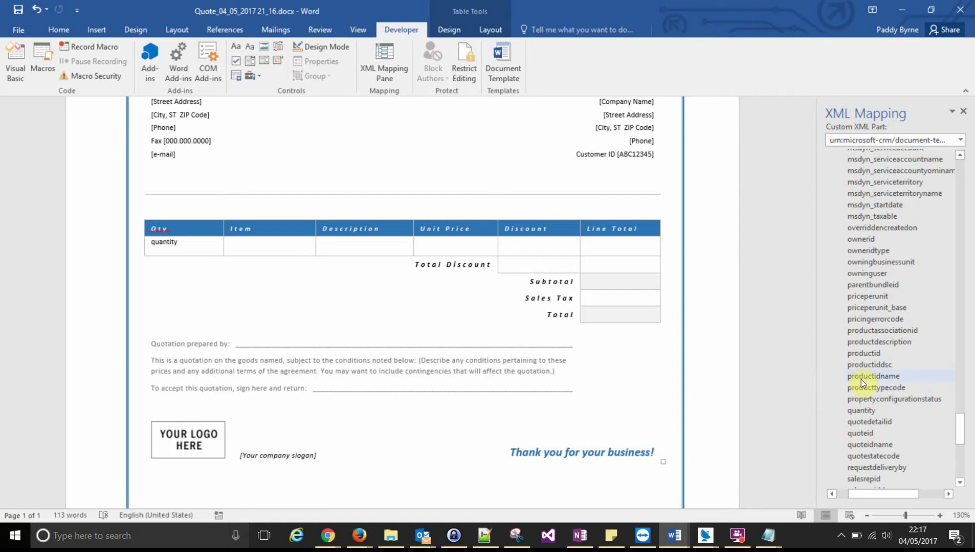
pyautogui.rightClick(861, 380)
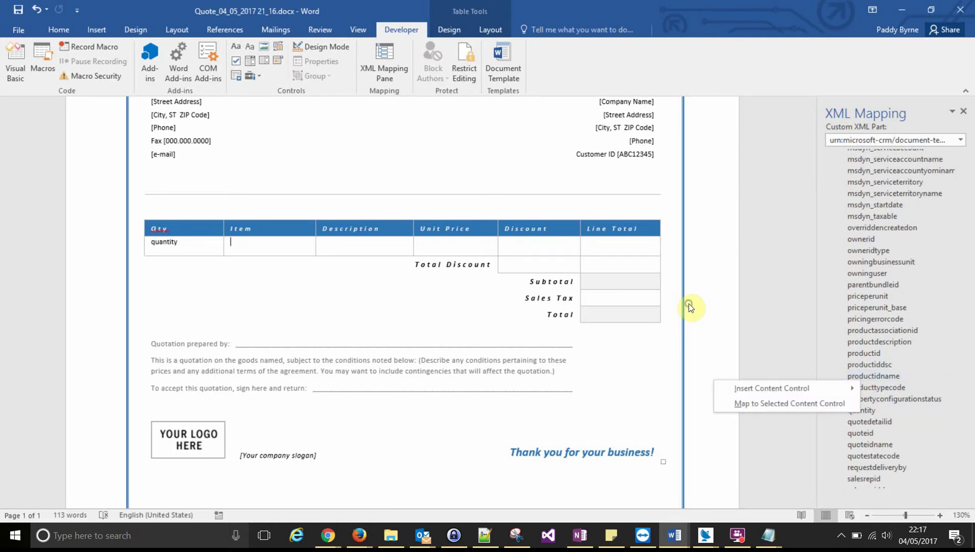
pyautogui.moveTo(843, 387)
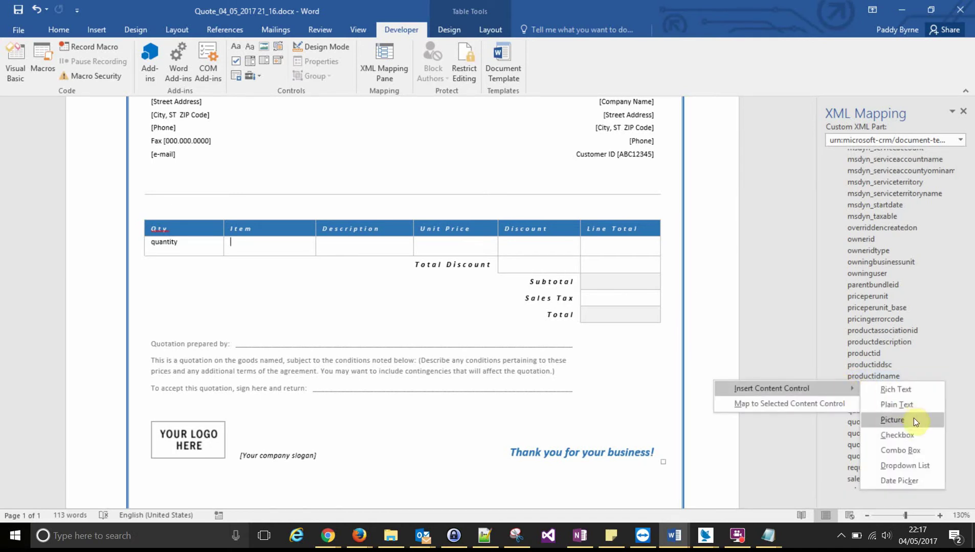
pyautogui.click(725, 326)
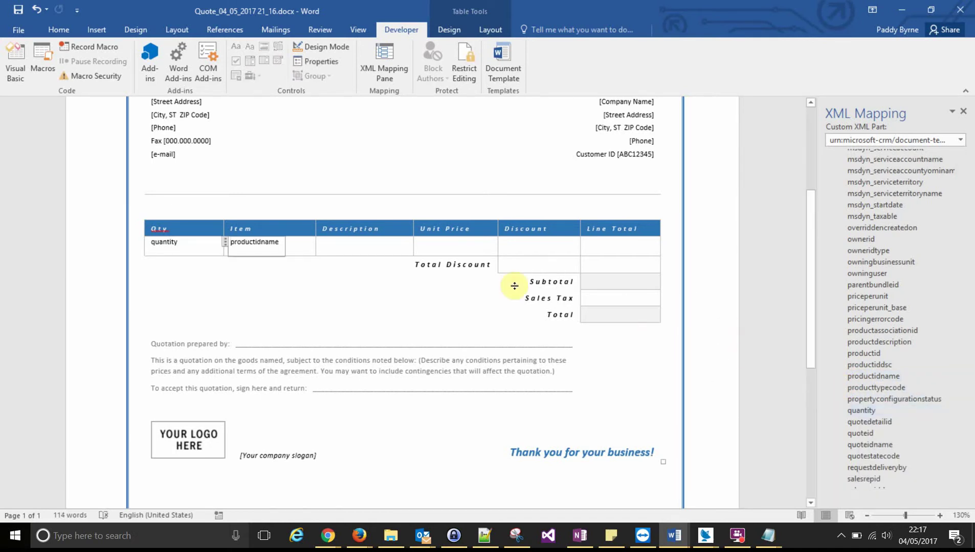
pyautogui.click(362, 195)
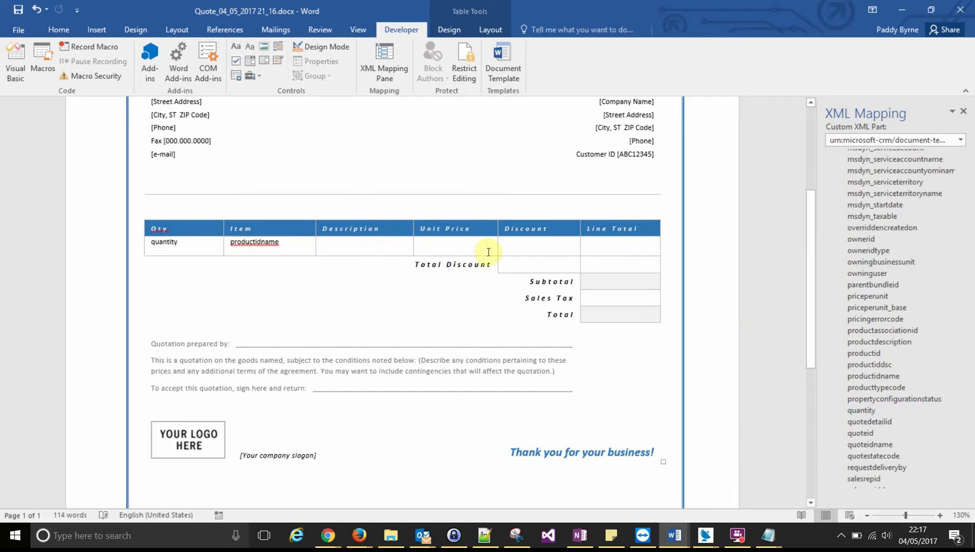
# - Insert the priceperunit field as a plain-text content control in the Unit Price cell
pyautogui.moveTo(939, 333)
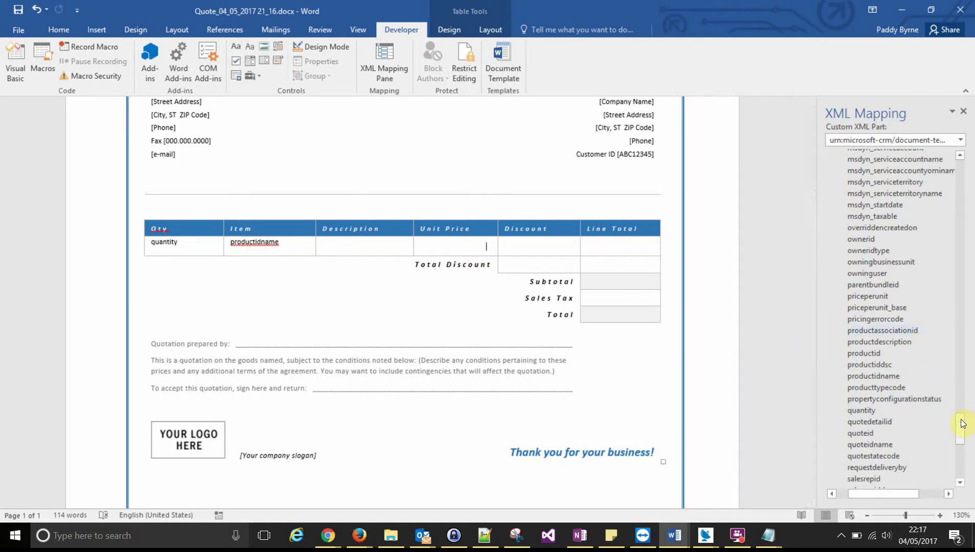
pyautogui.moveTo(960, 425); pyautogui.dragTo(959, 290)
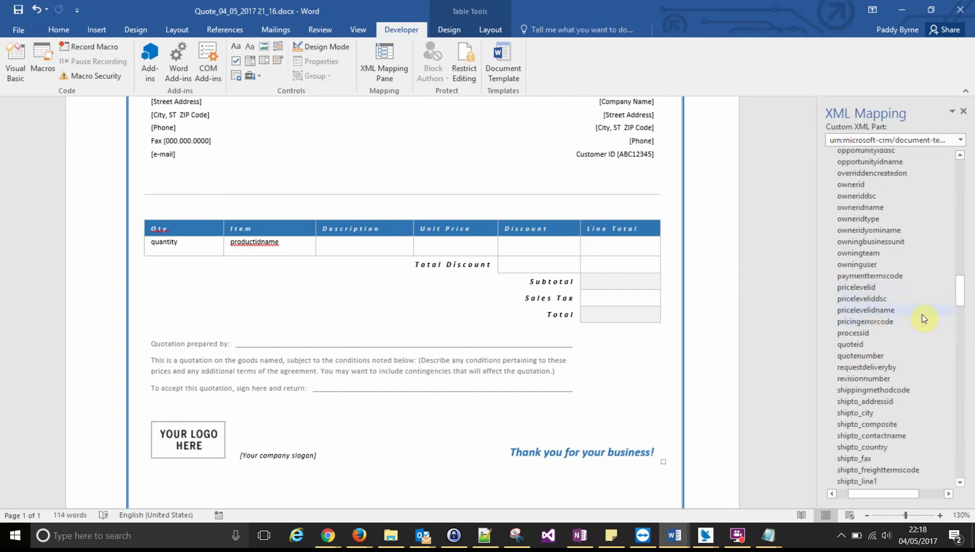
pyautogui.moveTo(960, 296)
pyautogui.mouseDown()
pyautogui.moveTo(767, 235)
pyautogui.moveTo(961, 288)
pyautogui.mouseUp()
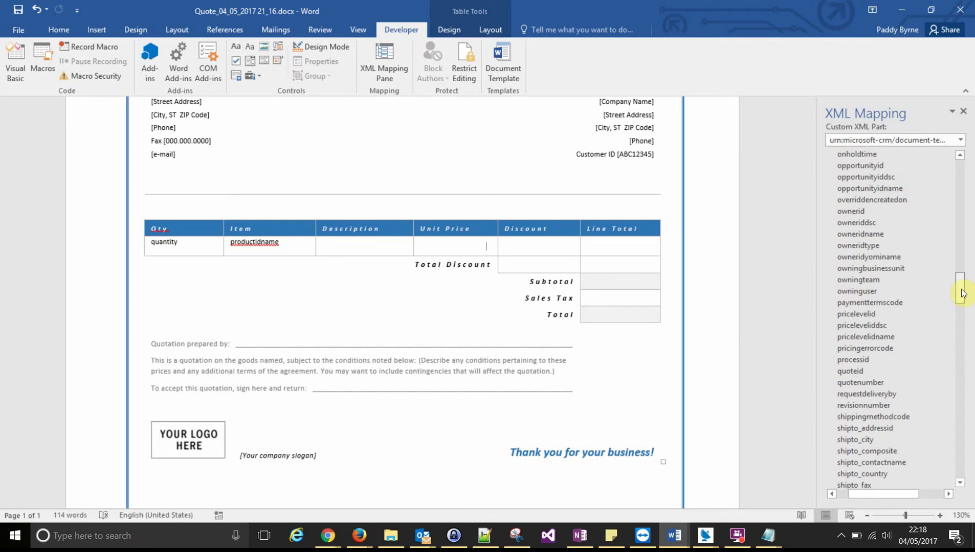
pyautogui.moveTo(962, 289); pyautogui.dragTo(961, 296)
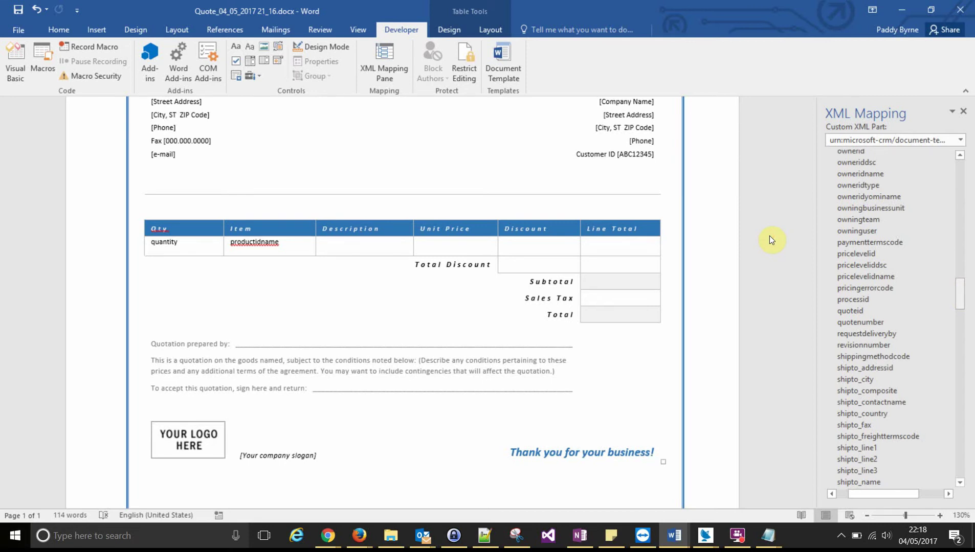
pyautogui.moveTo(961, 295); pyautogui.dragTo(965, 427)
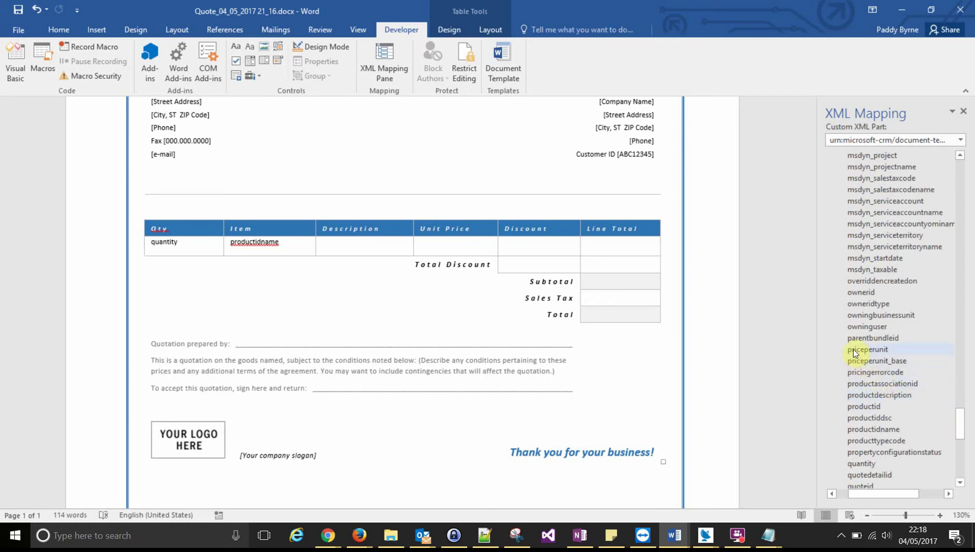
pyautogui.moveTo(863, 352); pyautogui.dragTo(689, 285)
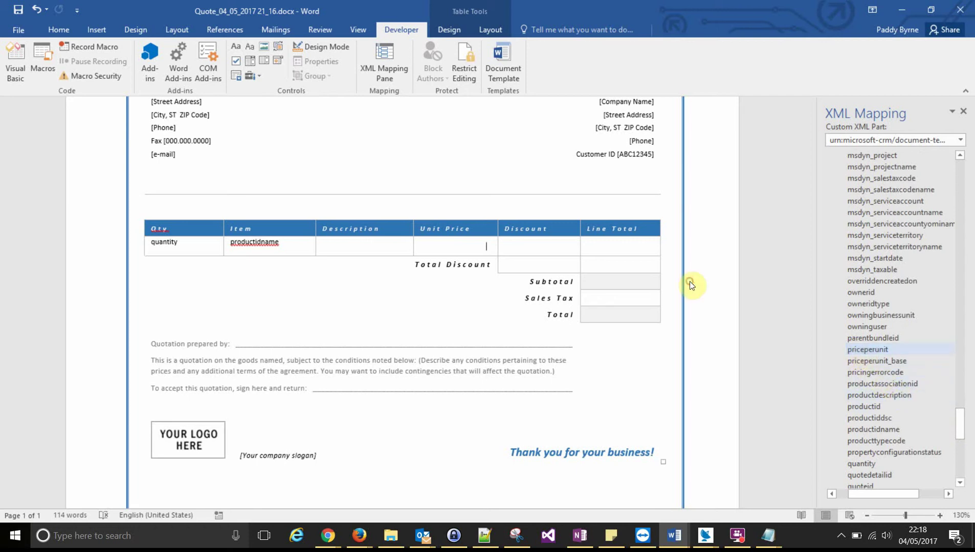
pyautogui.rightClick(858, 348)
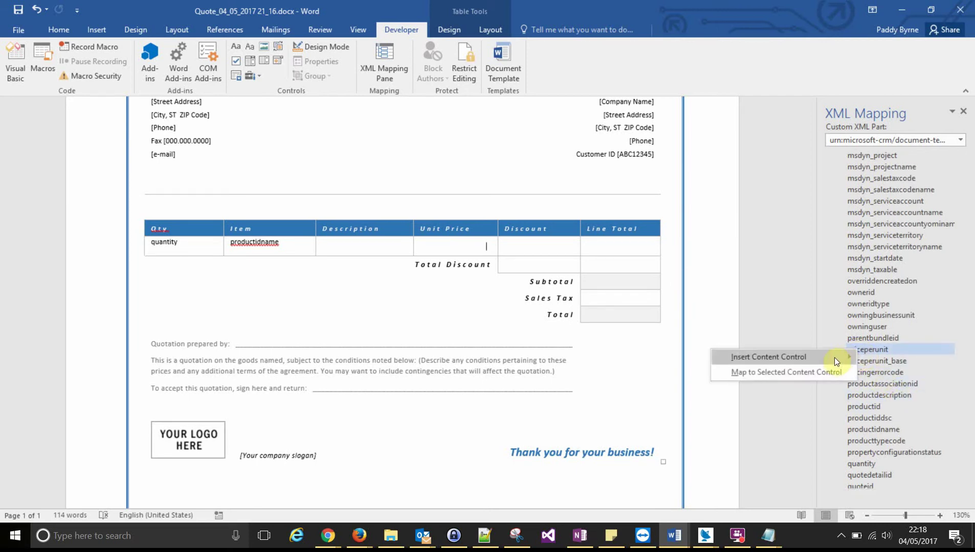
pyautogui.moveTo(833, 358)
pyautogui.click(892, 373)
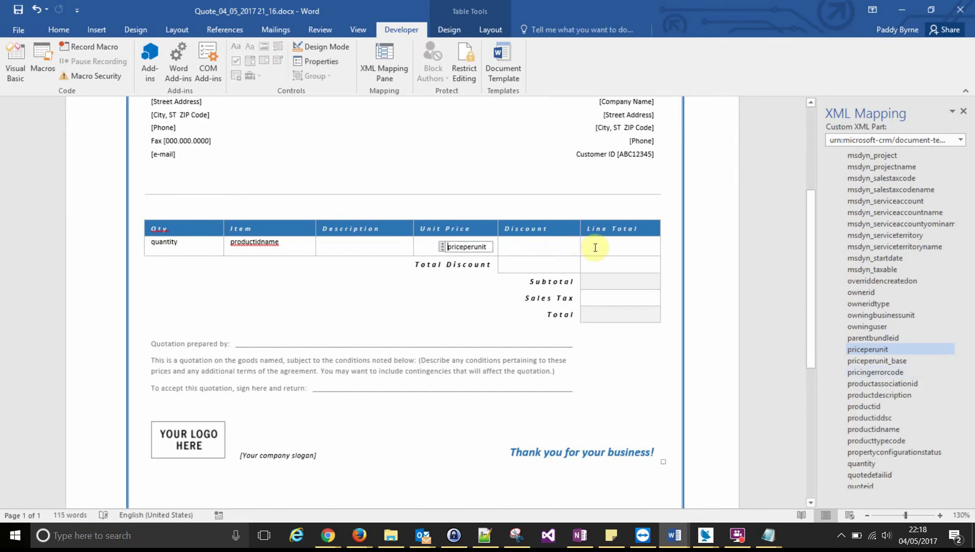
# - Attempt to insert manualdiscountamount as plain text, then dismiss the cannot-apply-here warning
pyautogui.rightClick(777, 341)
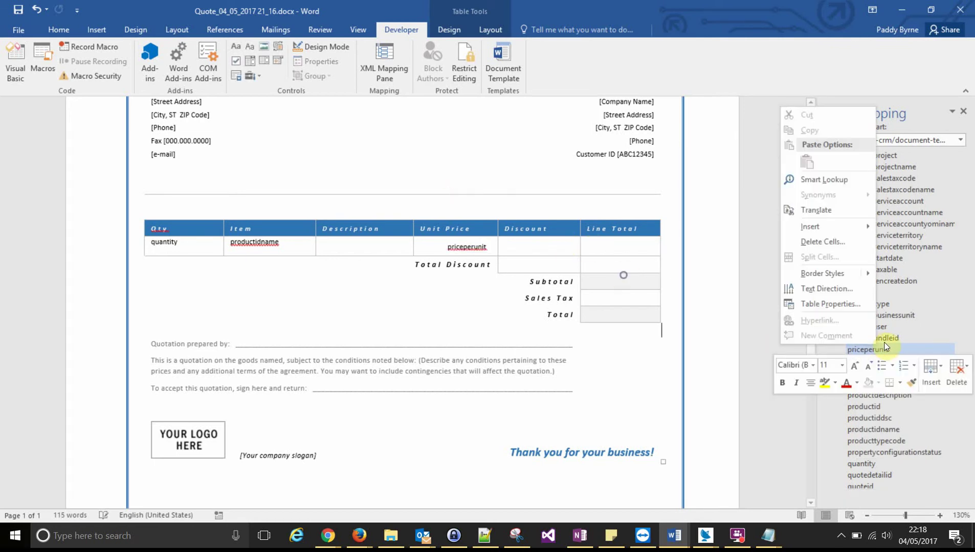
pyautogui.click(942, 301)
pyautogui.moveTo(961, 435); pyautogui.dragTo(964, 370)
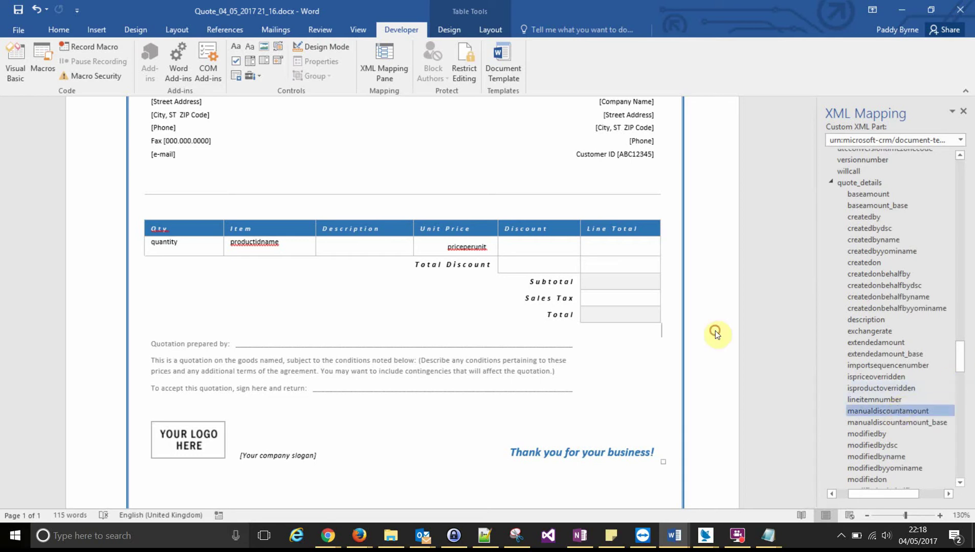
pyautogui.rightClick(894, 414)
pyautogui.moveTo(868, 418)
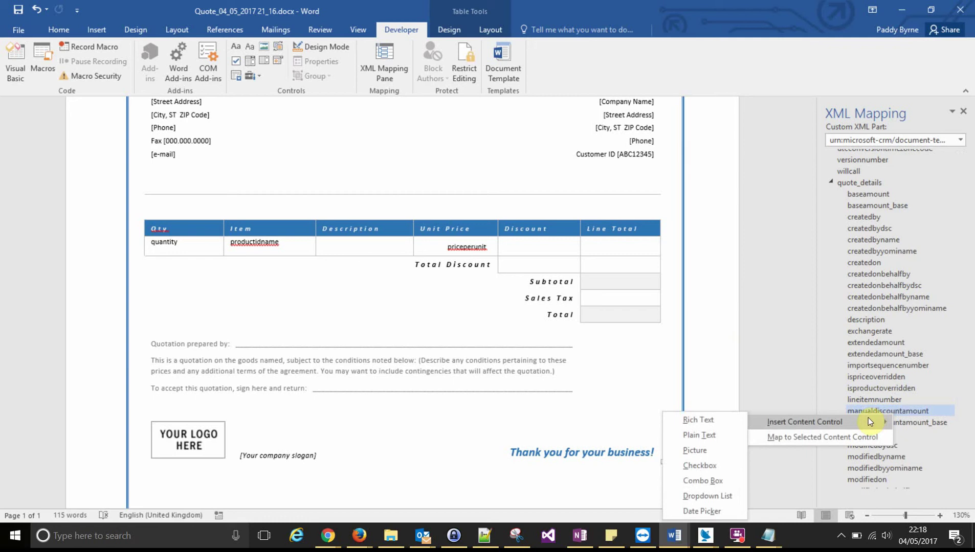
pyautogui.click(715, 433)
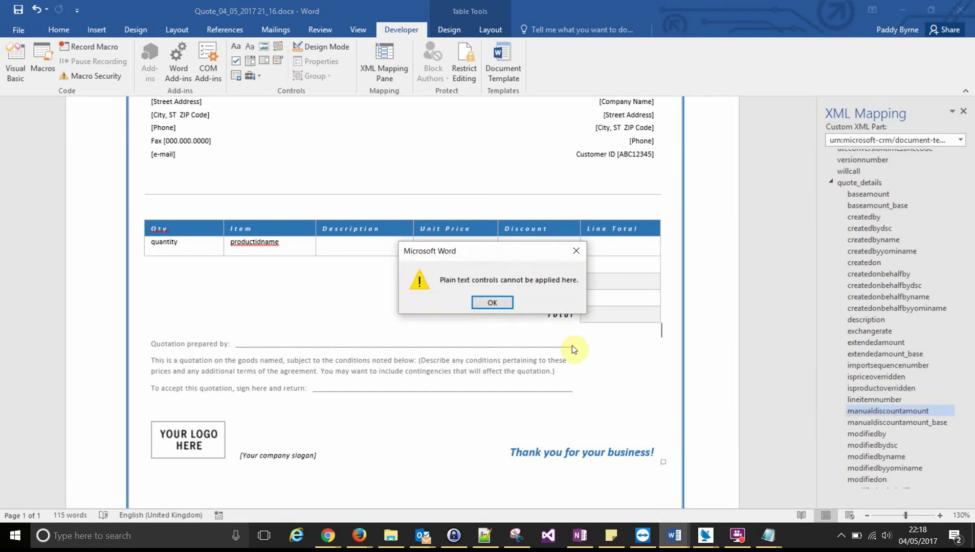
pyautogui.click(490, 301)
# - Insert manualdiscountamount as a plain-text content control in the Discount cell
pyautogui.click(529, 251)
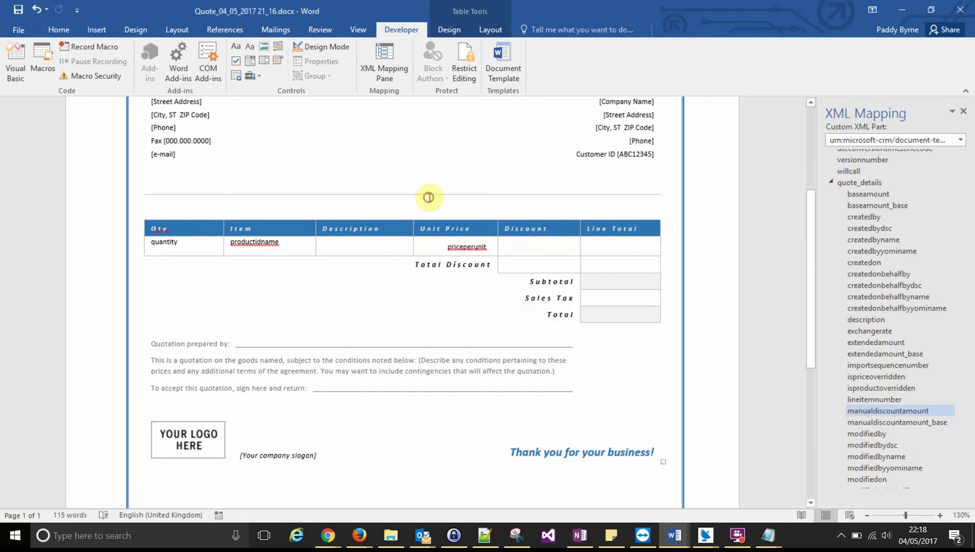
pyautogui.click(862, 412)
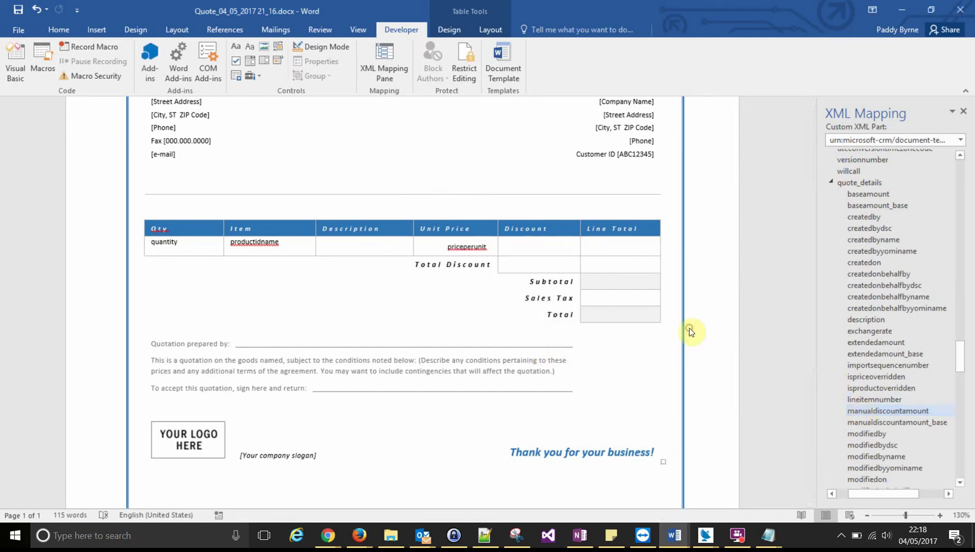
pyautogui.rightClick(861, 413)
pyautogui.moveTo(842, 418)
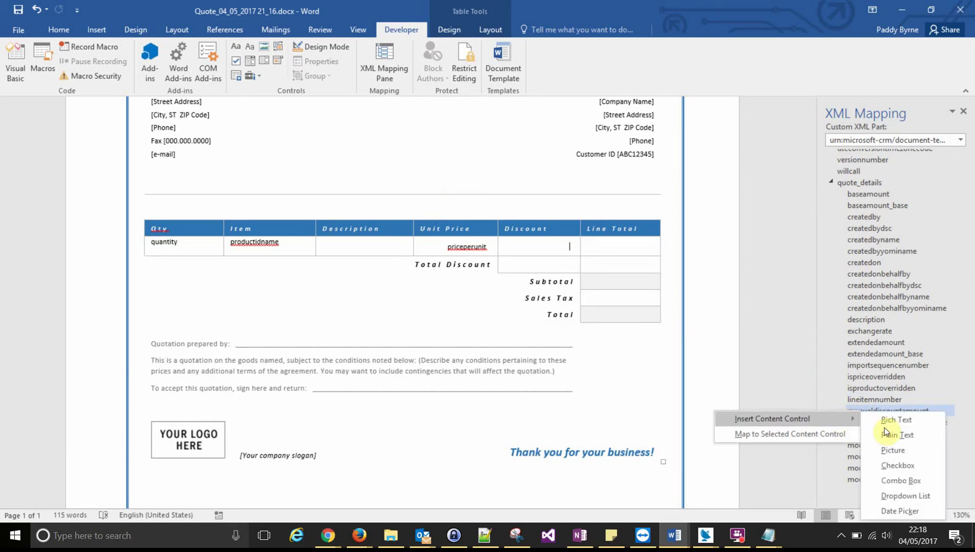
pyautogui.click(897, 434)
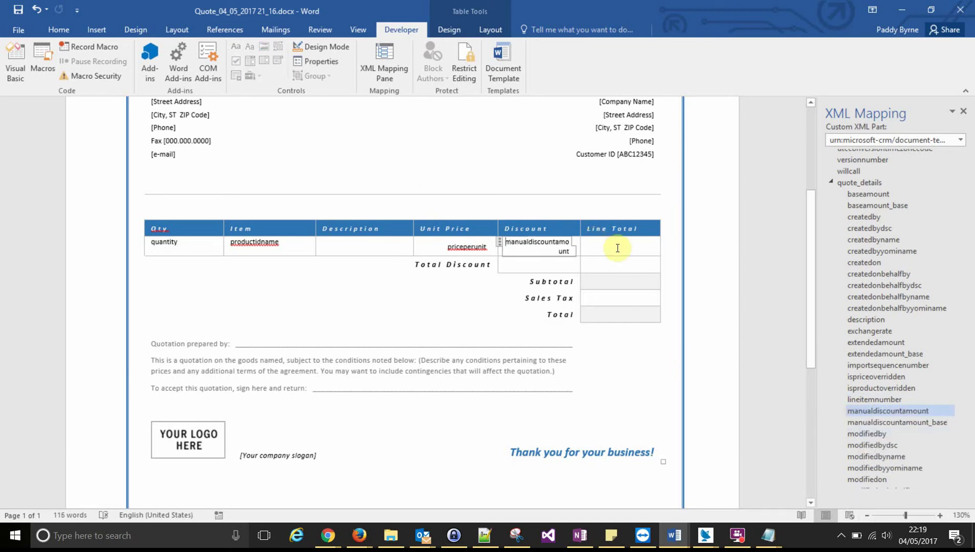
pyautogui.click(496, 196)
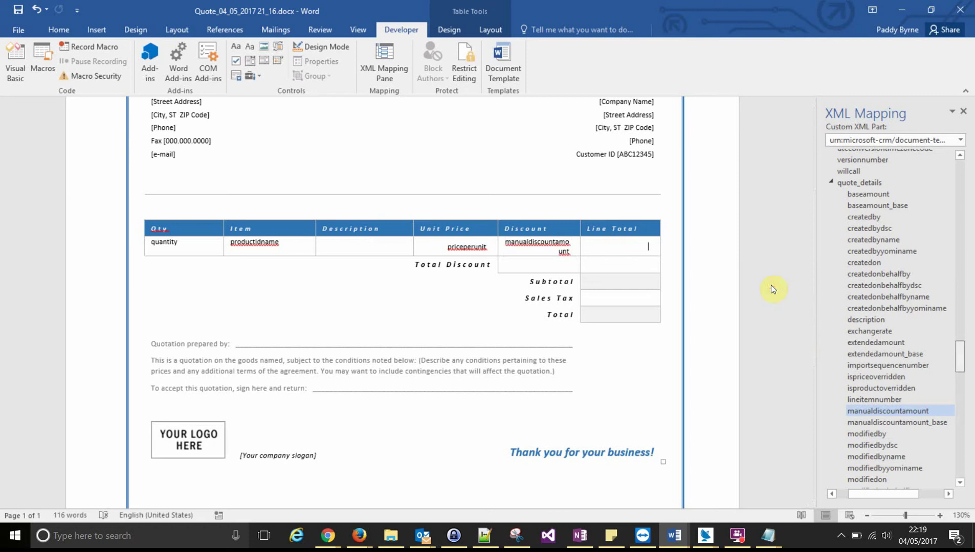
pyautogui.scroll(-1, 874, 321)
# - Insert extendedamount as a plain-text content control in the Line Total cell
pyautogui.rightClick(869, 323)
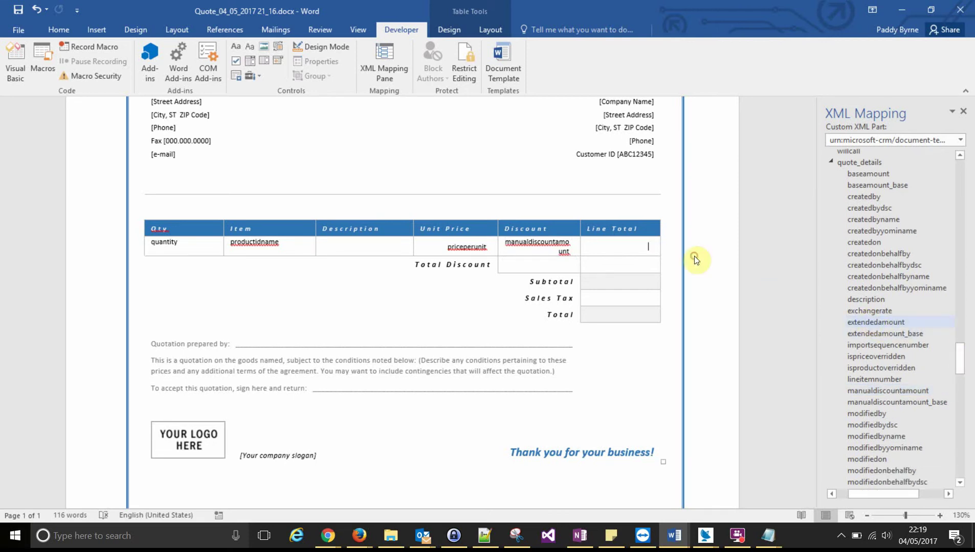
pyautogui.moveTo(845, 328)
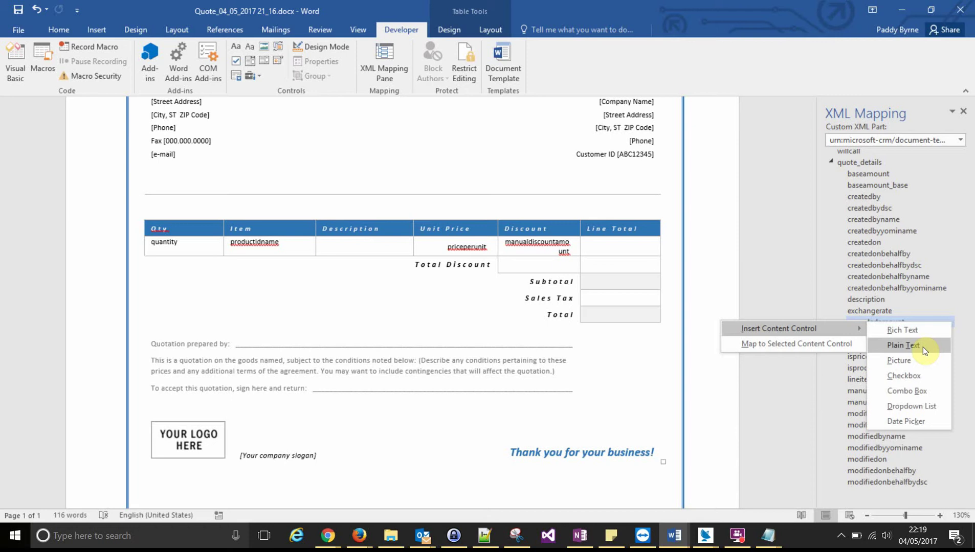
pyautogui.click(903, 346)
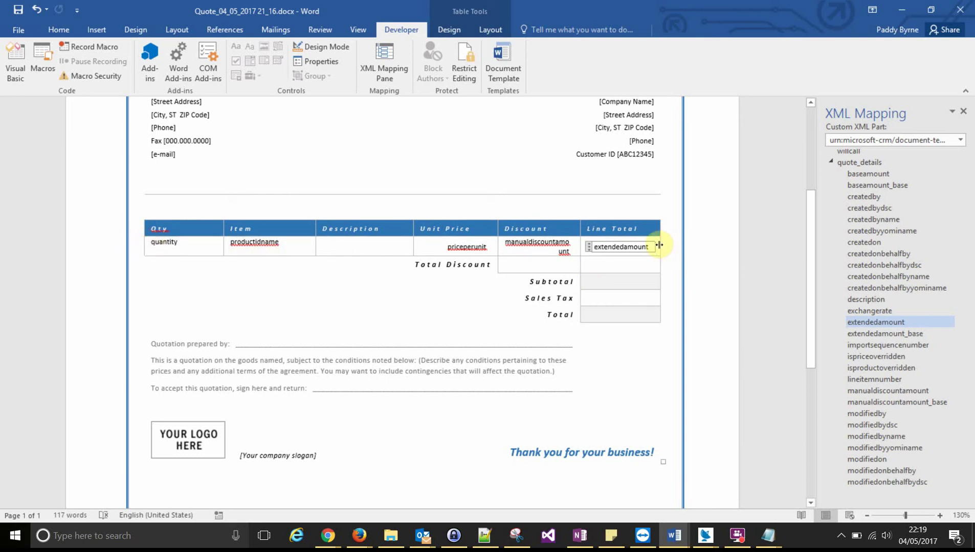
# - Wrap the selected line-item row in a repeating content control bound to quote_details
pyautogui.moveTo(659, 247); pyautogui.dragTo(148, 242)
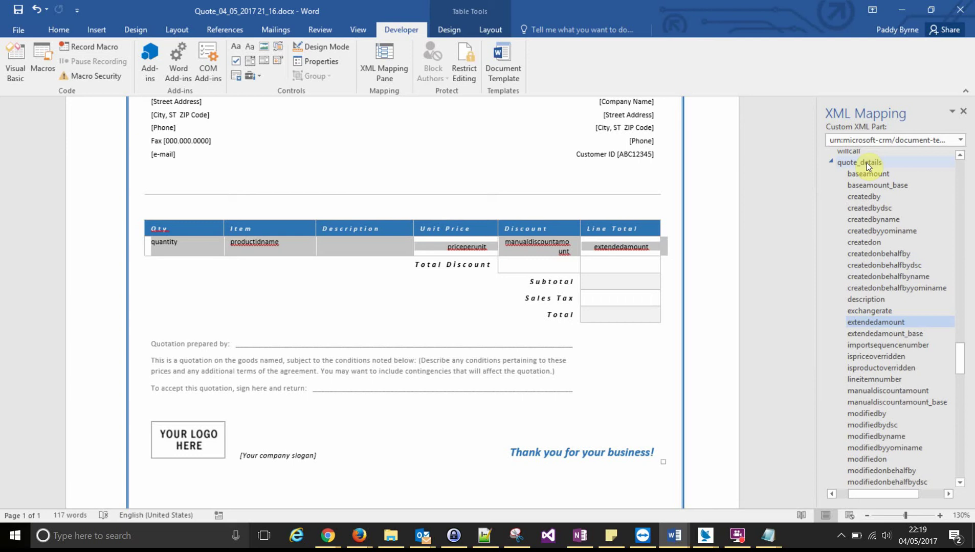
pyautogui.moveTo(864, 162); pyautogui.dragTo(691, 133)
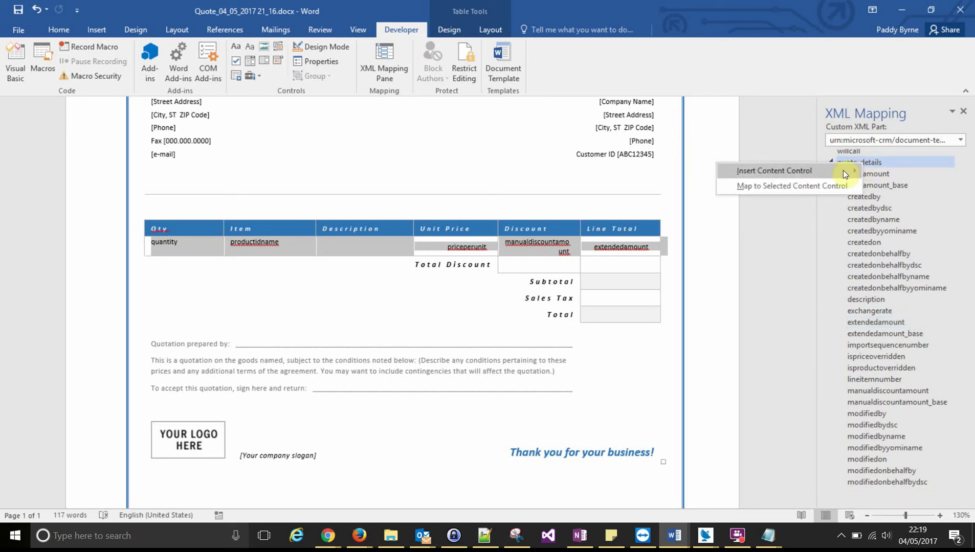
pyautogui.moveTo(840, 175)
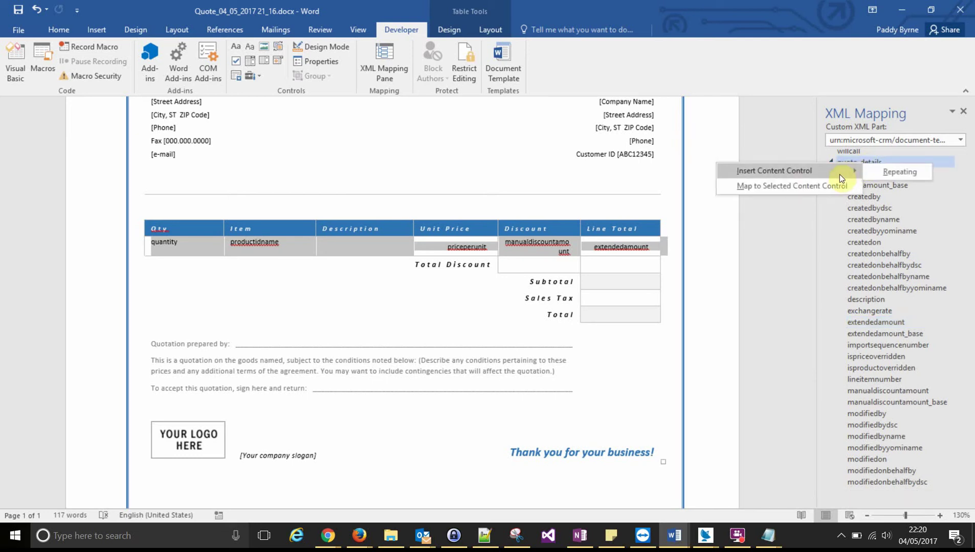
pyautogui.click(881, 176)
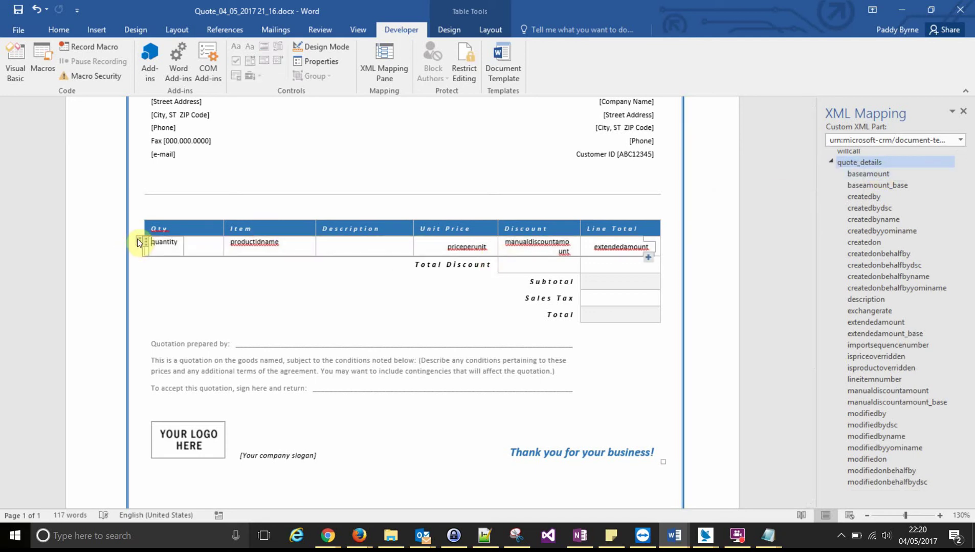
pyautogui.click(875, 162)
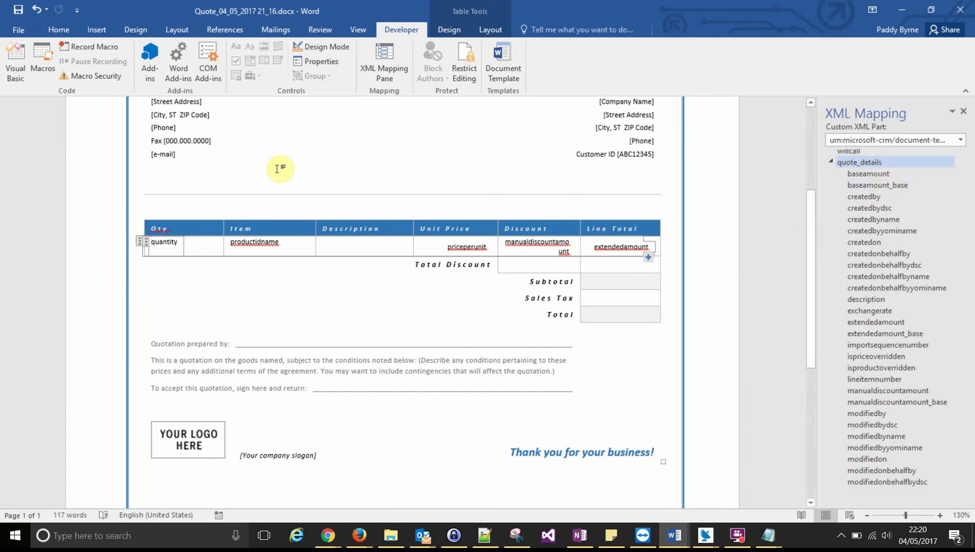
# - Save the template as Quote_04_05_2017 21_16.docx in the C:\TEMP folder
pyautogui.click(8, 24)
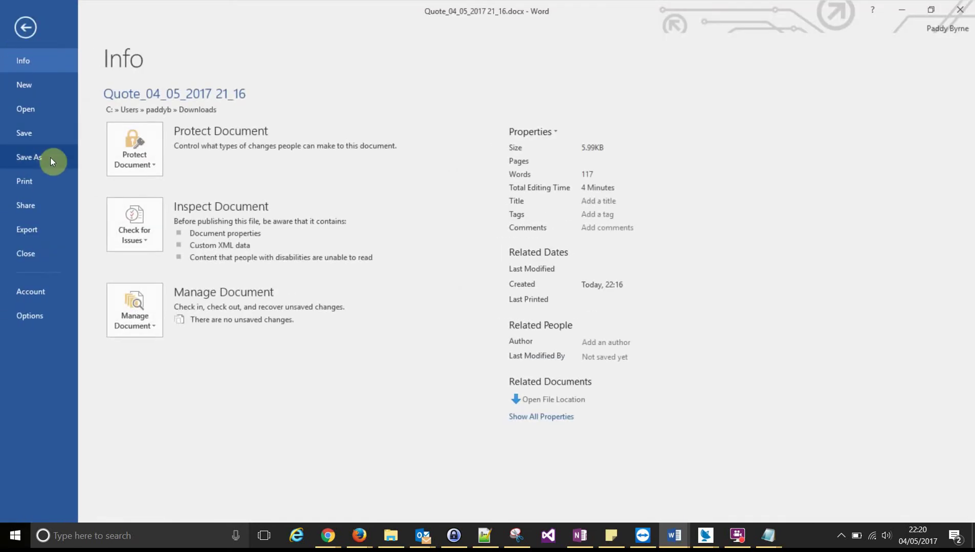
pyautogui.click(40, 129)
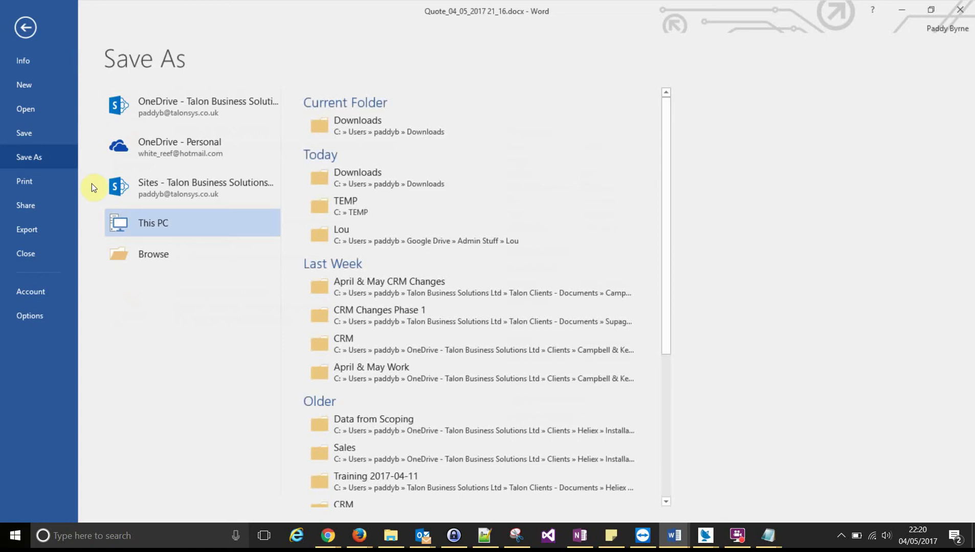
pyautogui.click(382, 205)
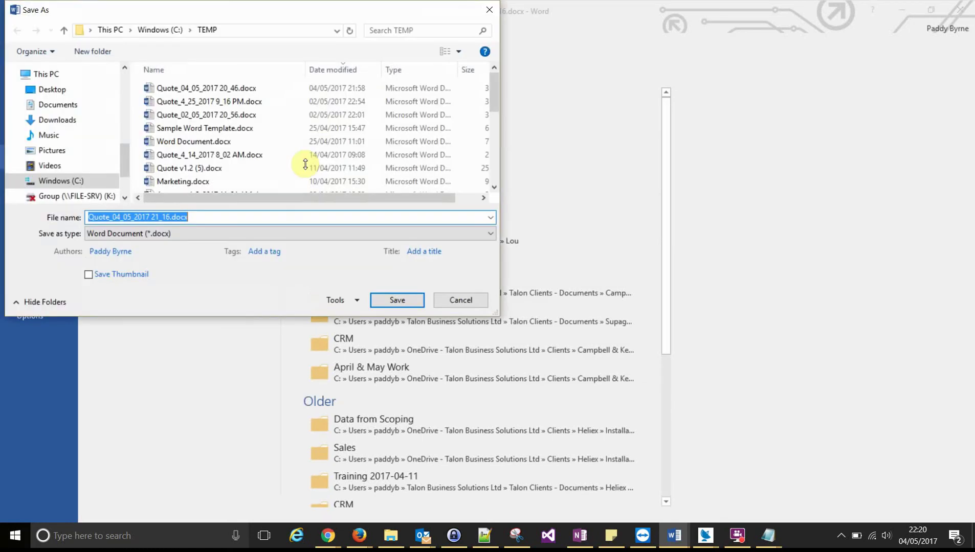
pyautogui.click(411, 302)
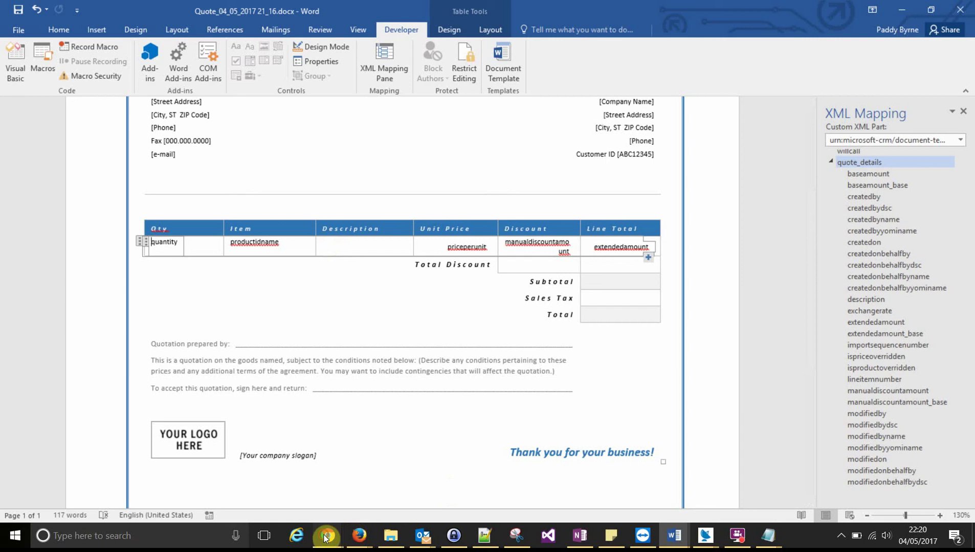
# - Upload Quote_04_05_2017 21_16.docx as a new document template in Dynamics 365
pyautogui.moveTo(329, 536)
pyautogui.click(498, 449)
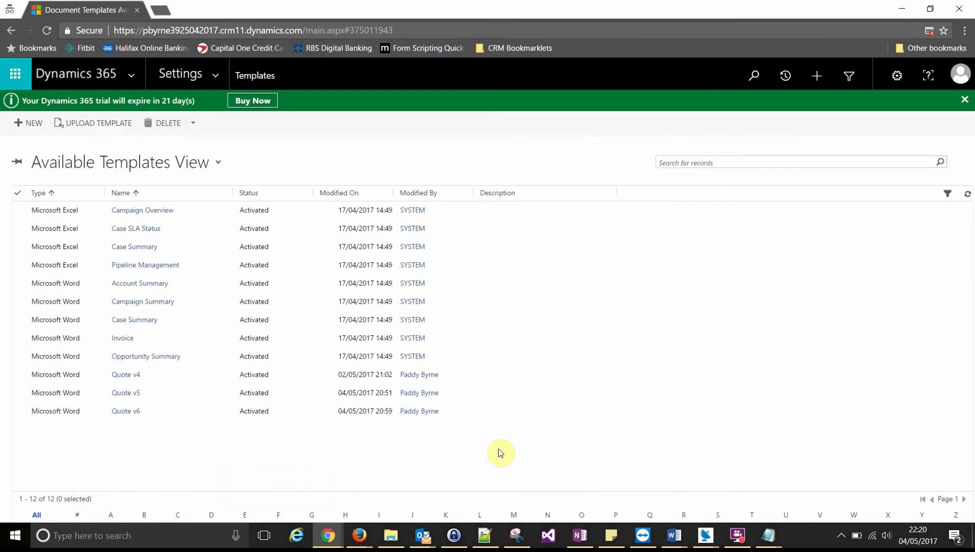
pyautogui.click(73, 126)
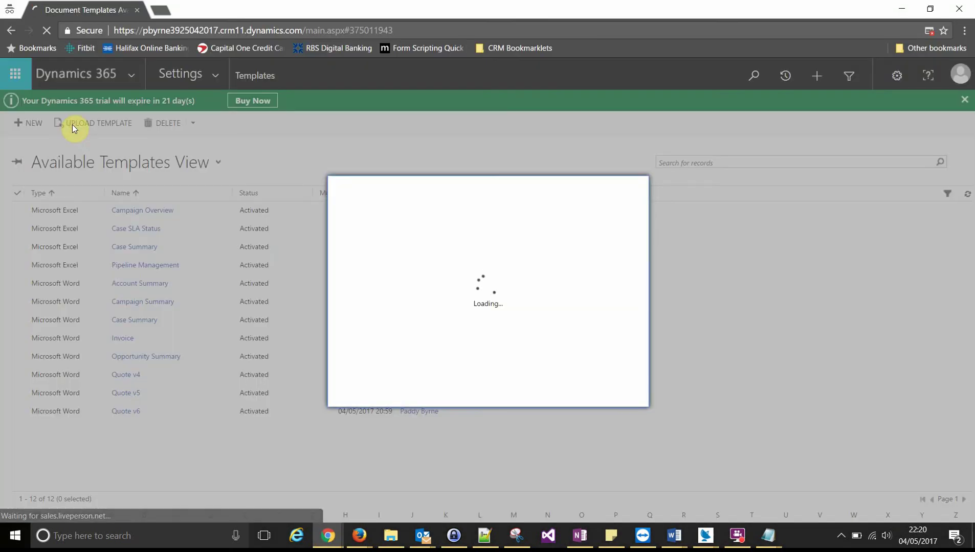
pyautogui.click(494, 300)
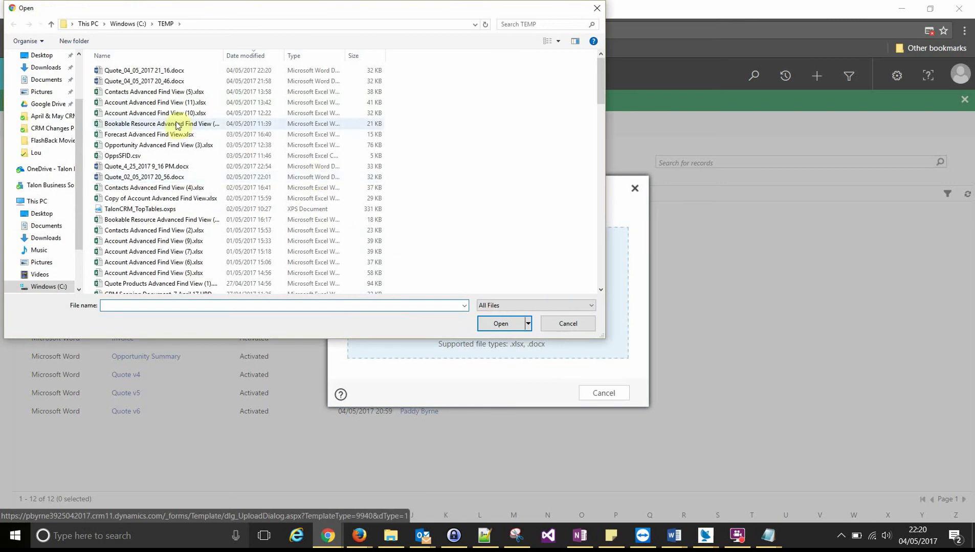
pyautogui.doubleClick(137, 71)
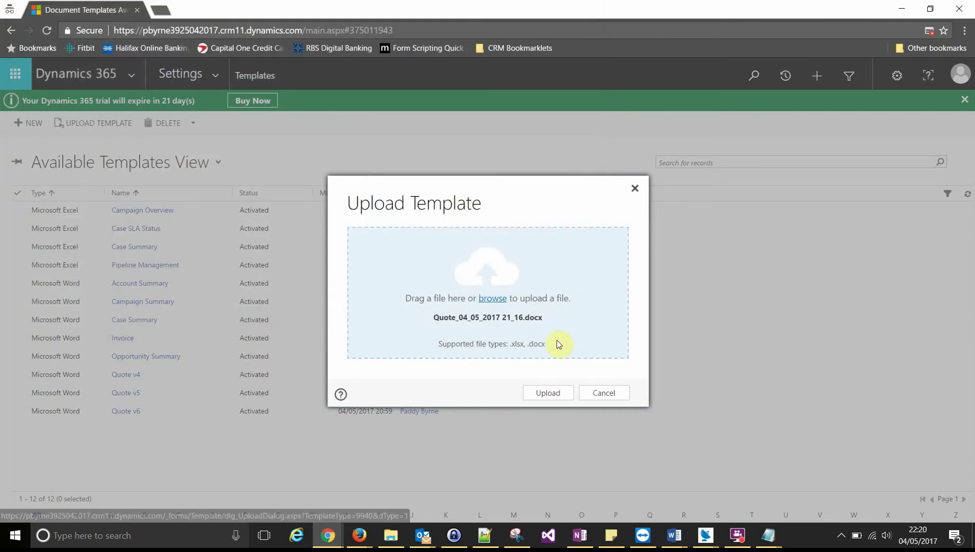
pyautogui.click(550, 394)
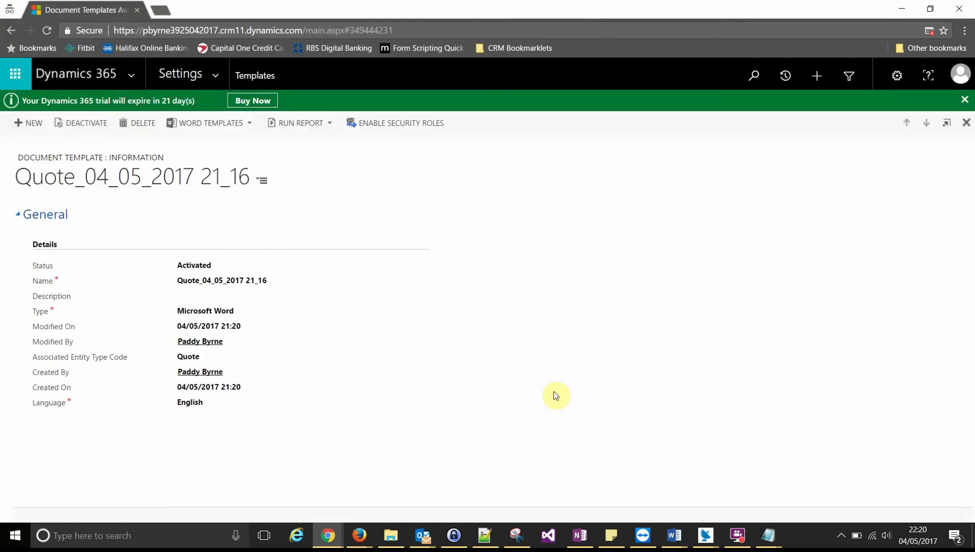
# - Rename the uploaded template to Quote v7 and save it
pyautogui.click(286, 276)
pyautogui.write('Quote v7')
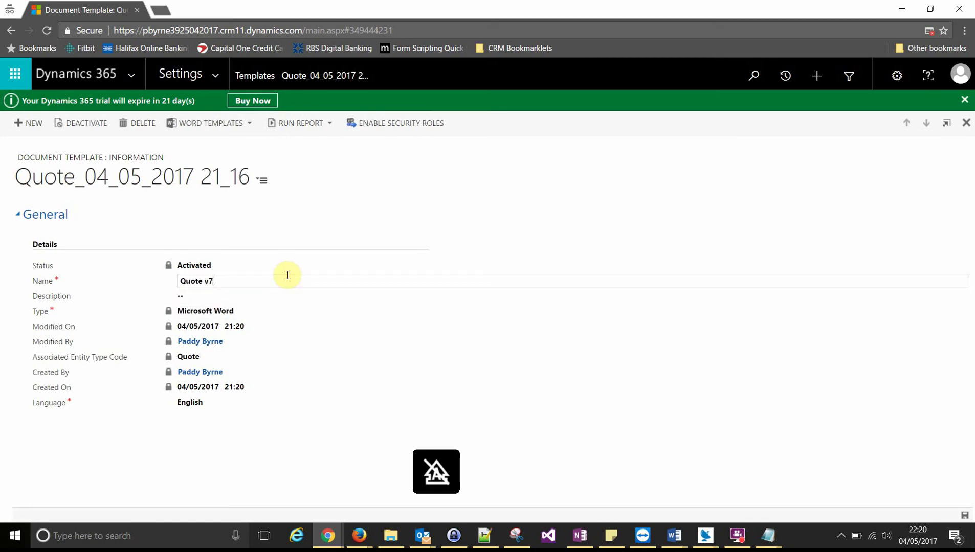
pyautogui.click(964, 517)
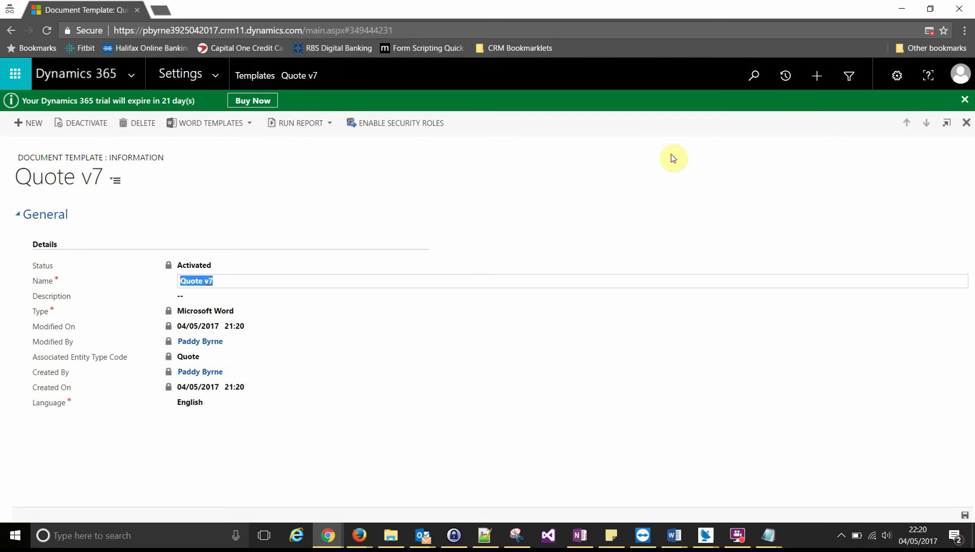
pyautogui.click(785, 75)
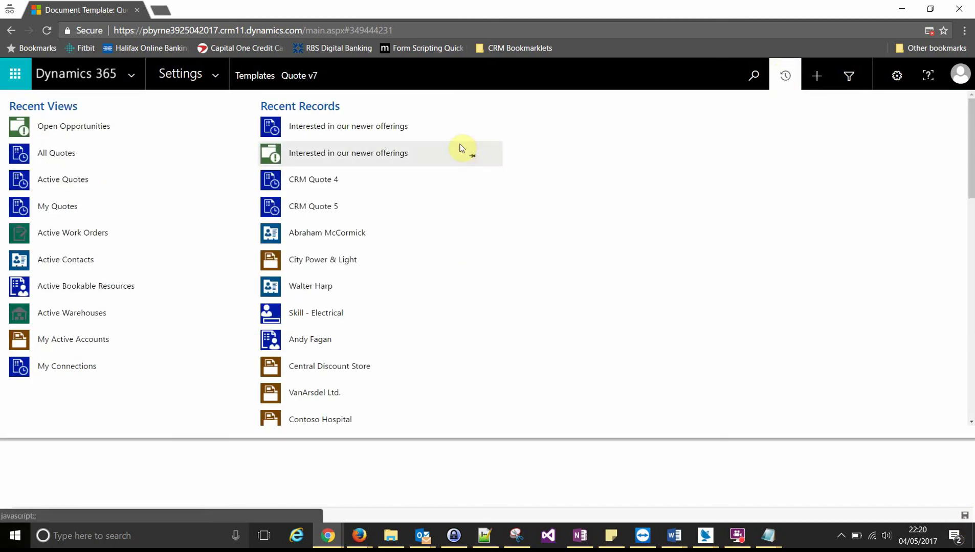
# - Refresh the 'Interested in our newer offerings' quote and generate its Quote v7 Word document
pyautogui.click(353, 128)
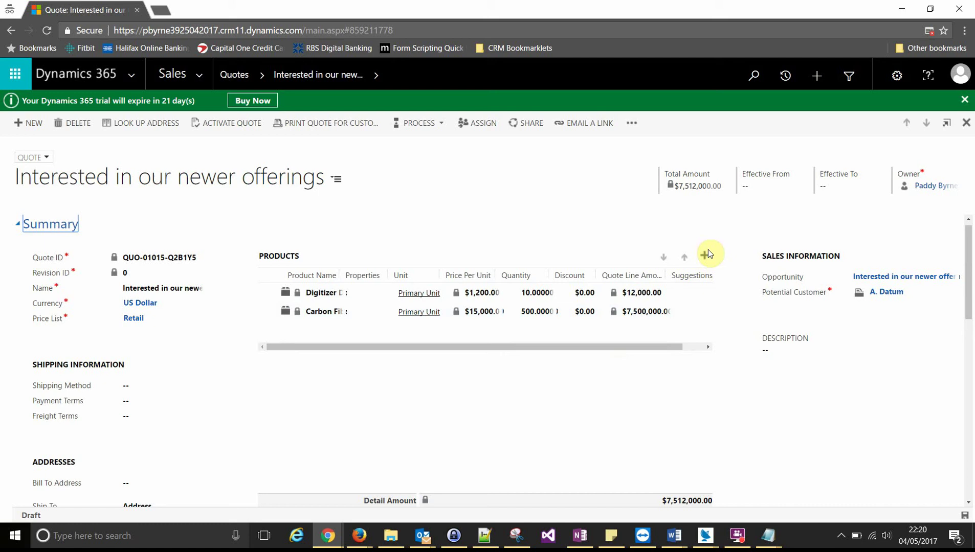
pyautogui.click(630, 124)
pyautogui.click(738, 183)
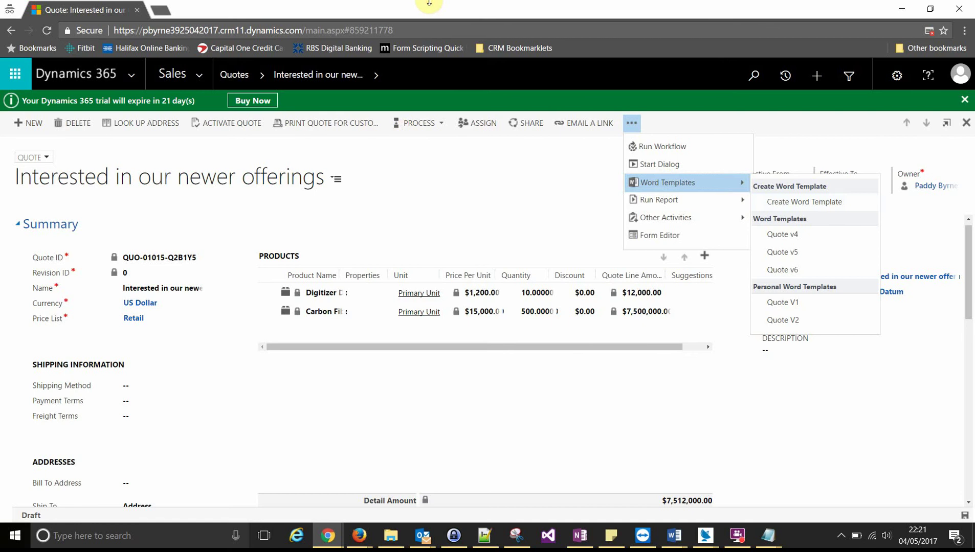
pyautogui.press('Return')
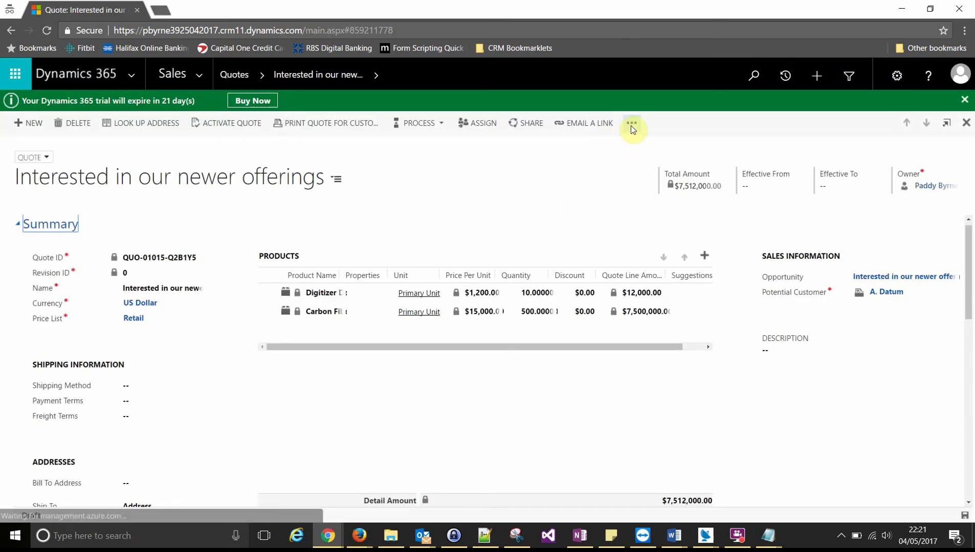
pyautogui.click(632, 125)
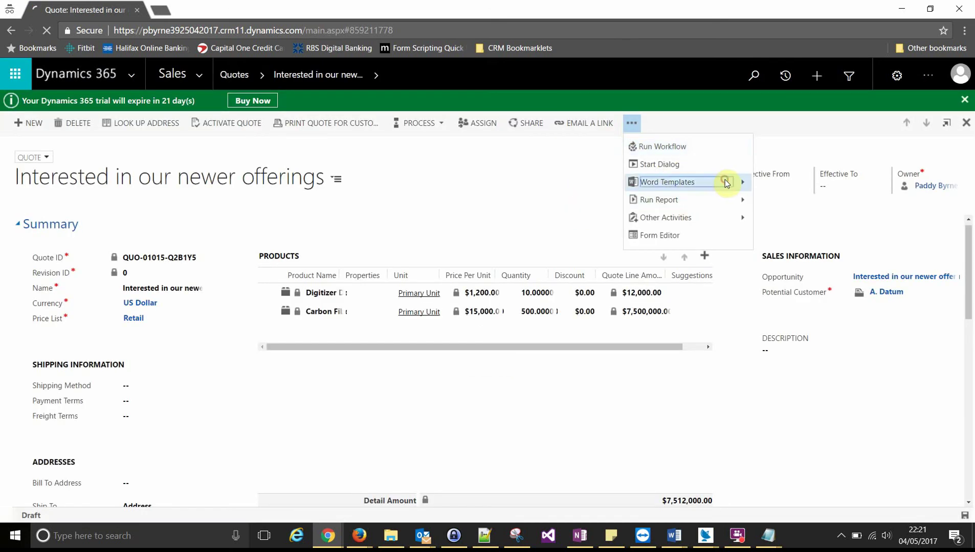
pyautogui.moveTo(725, 182)
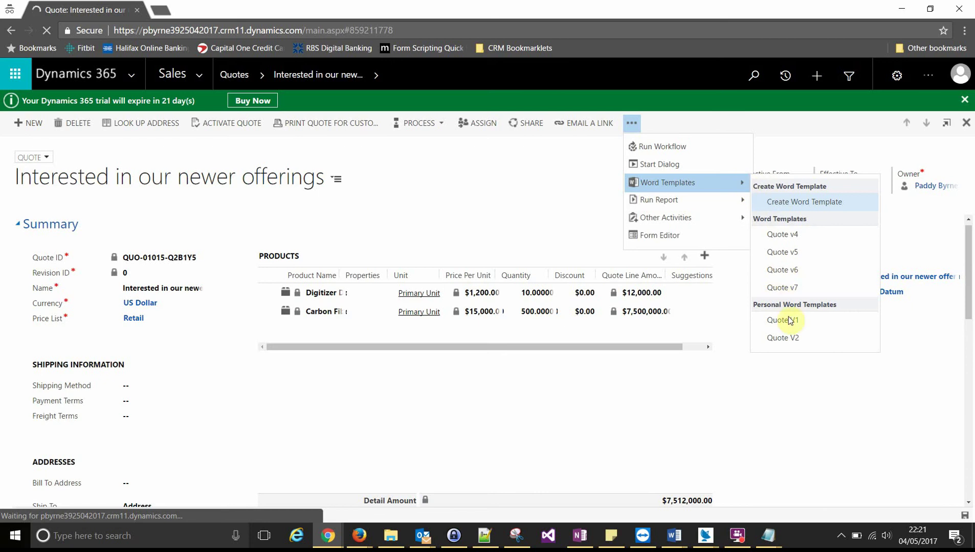
pyautogui.click(781, 287)
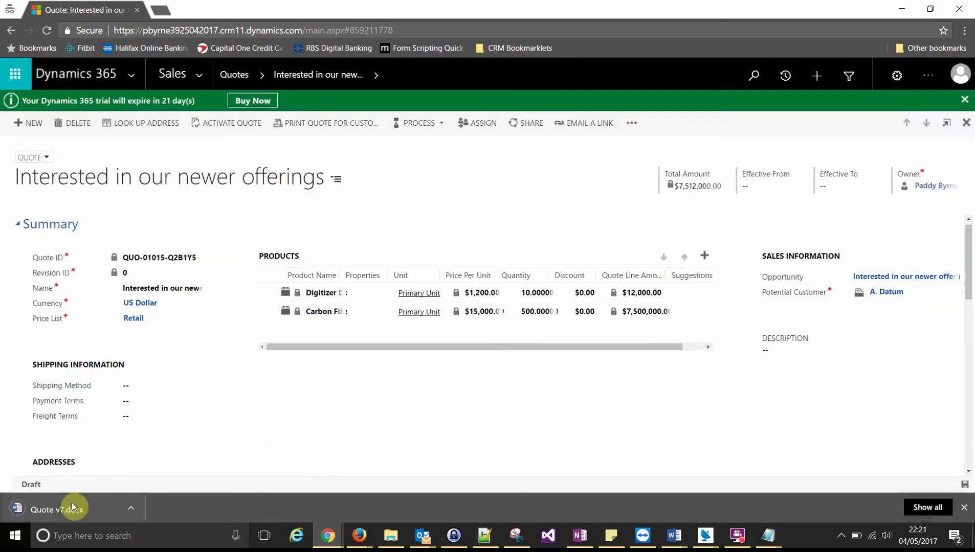
# - Open the downloaded Quote v7.docx and enable editing to review its product lines
pyautogui.click(72, 506)
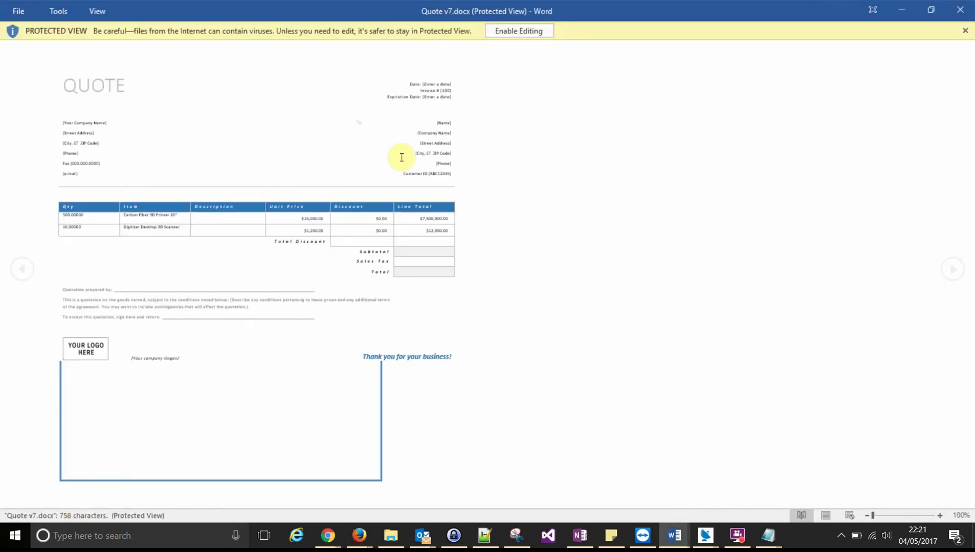
pyautogui.click(509, 29)
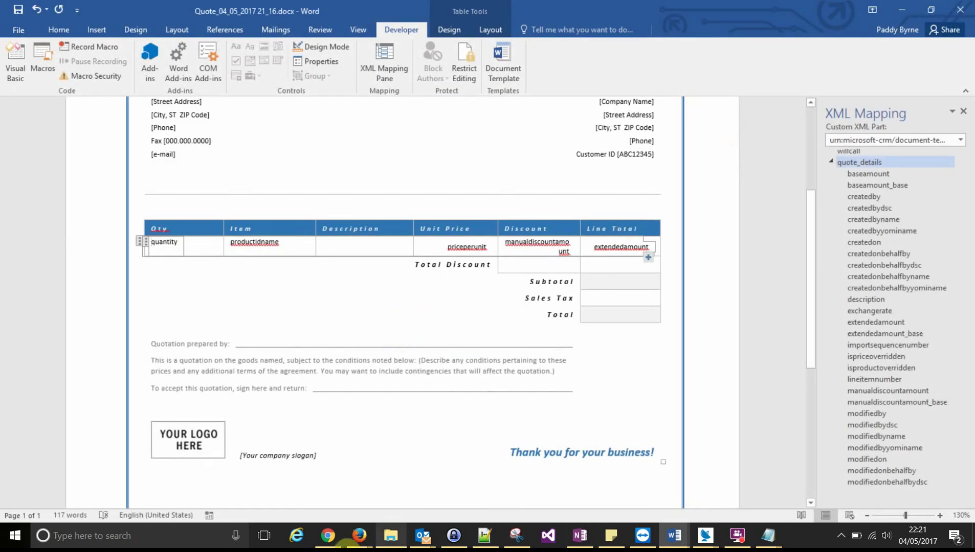
# - Add Smart Extruder for 3D printer to the quote's products with quantity 5
pyautogui.moveTo(328, 536)
pyautogui.click(523, 443)
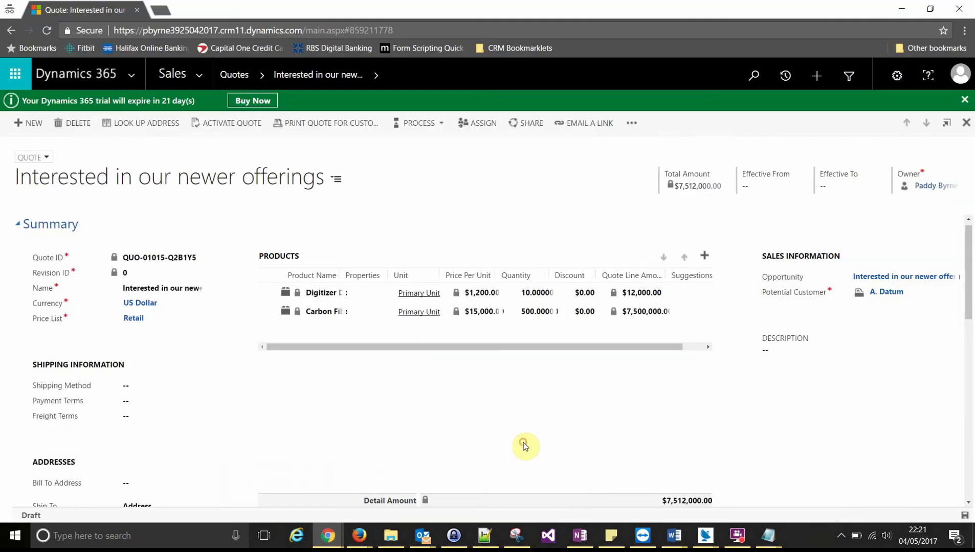
pyautogui.click(704, 257)
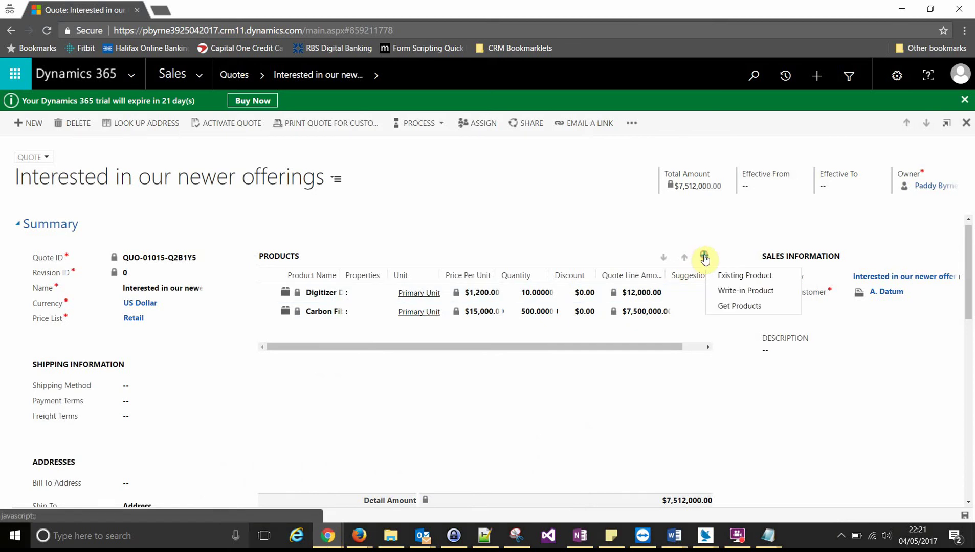
pyautogui.click(742, 277)
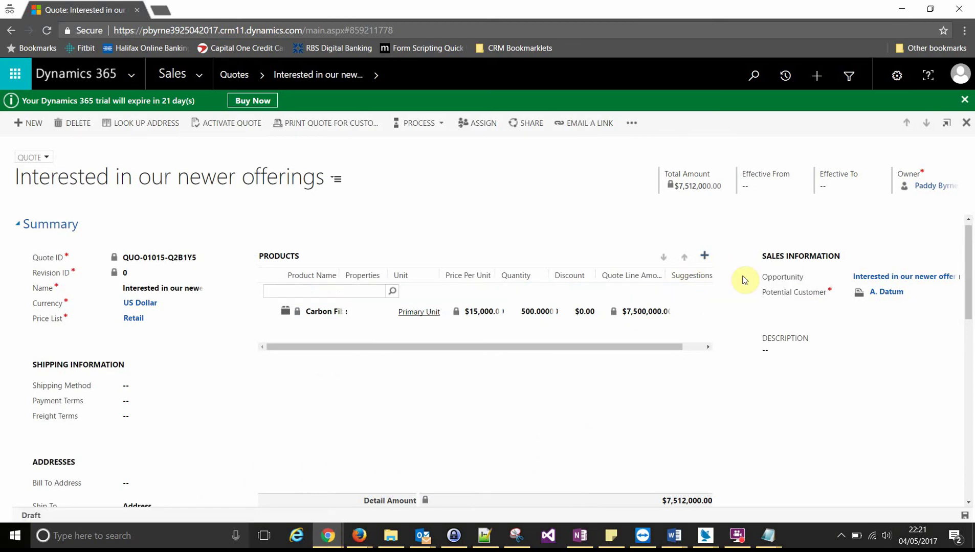
pyautogui.click(392, 295)
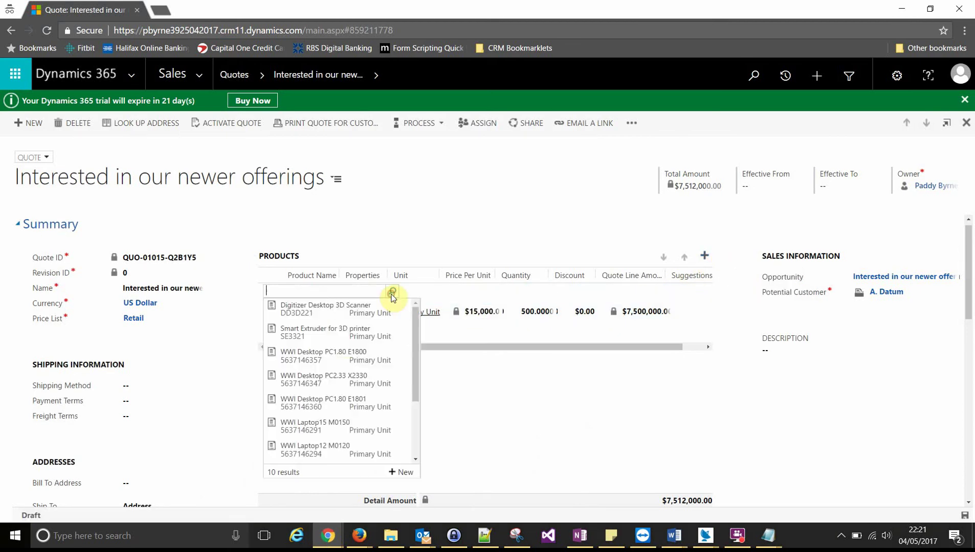
pyautogui.click(343, 340)
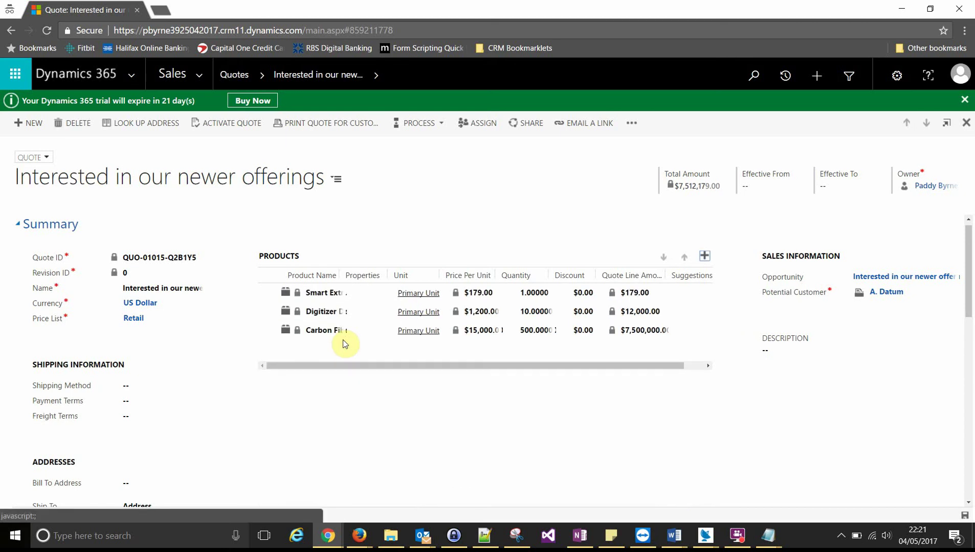
pyautogui.click(533, 295)
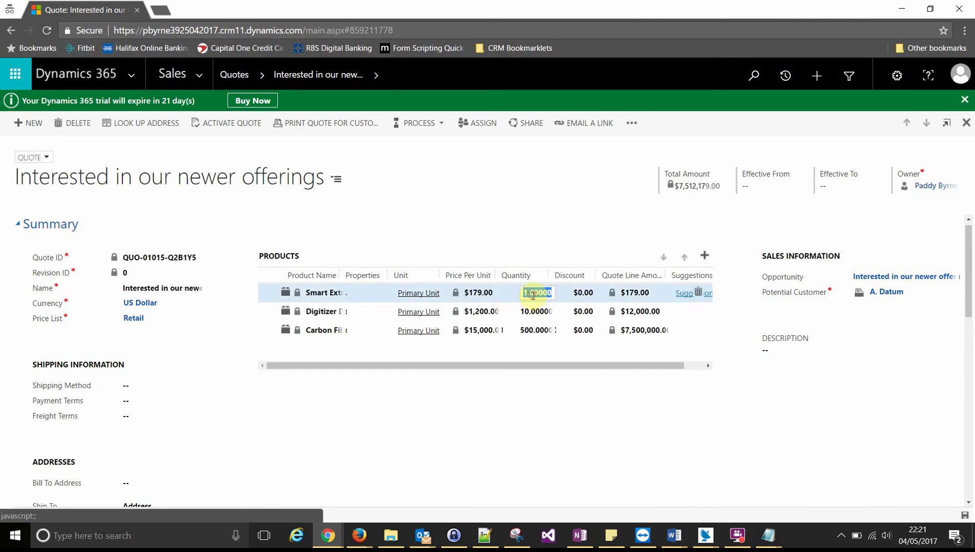
pyautogui.write('5')
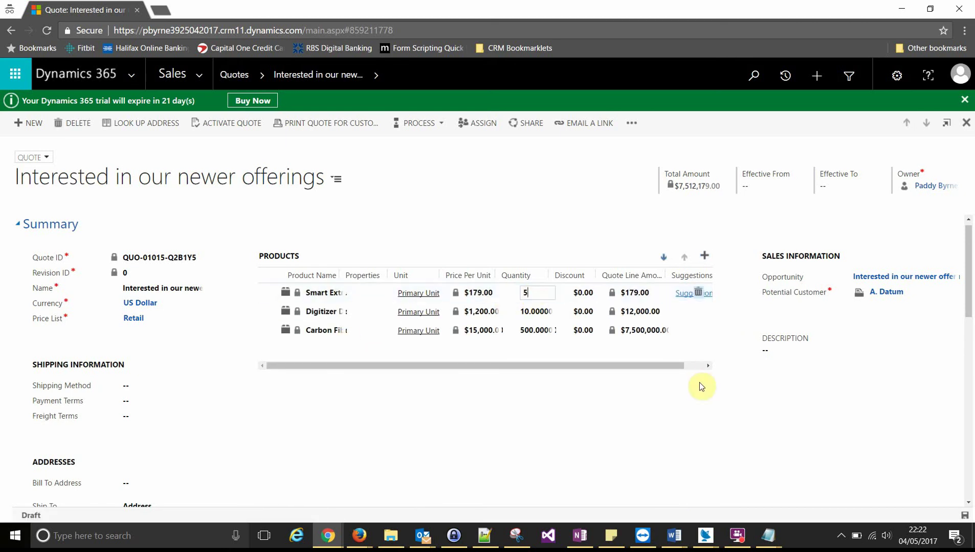
pyautogui.click(648, 392)
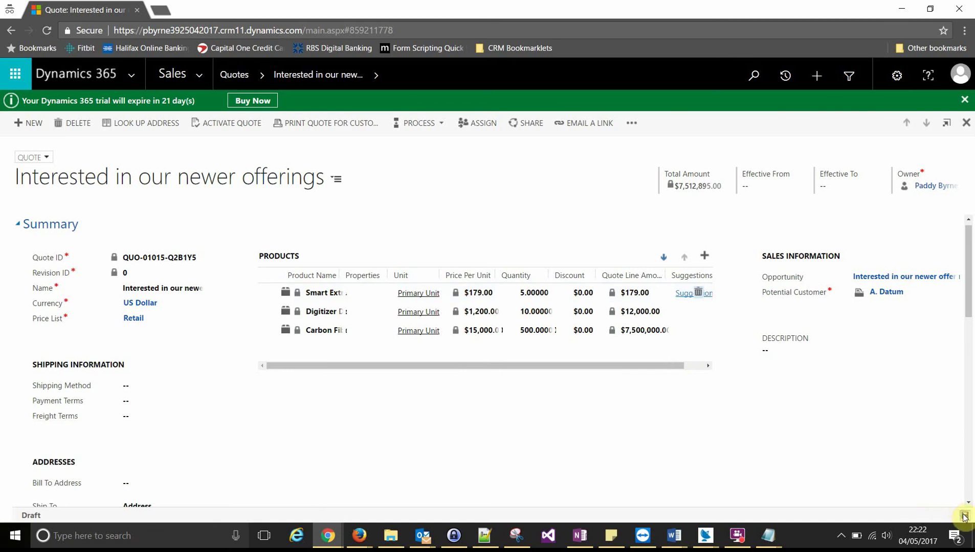
# - Generate the Quote v7 Word document for the quote again
pyautogui.click(633, 129)
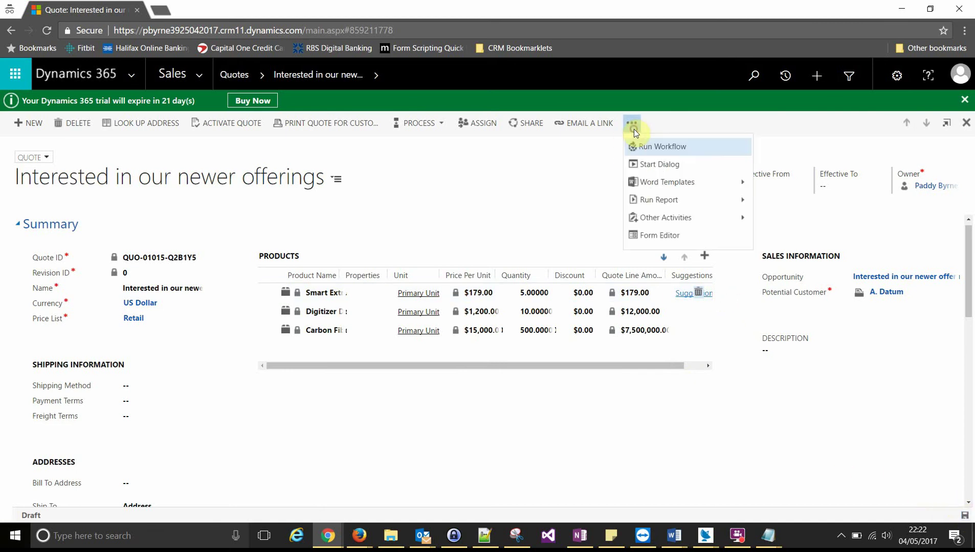
pyautogui.moveTo(743, 188)
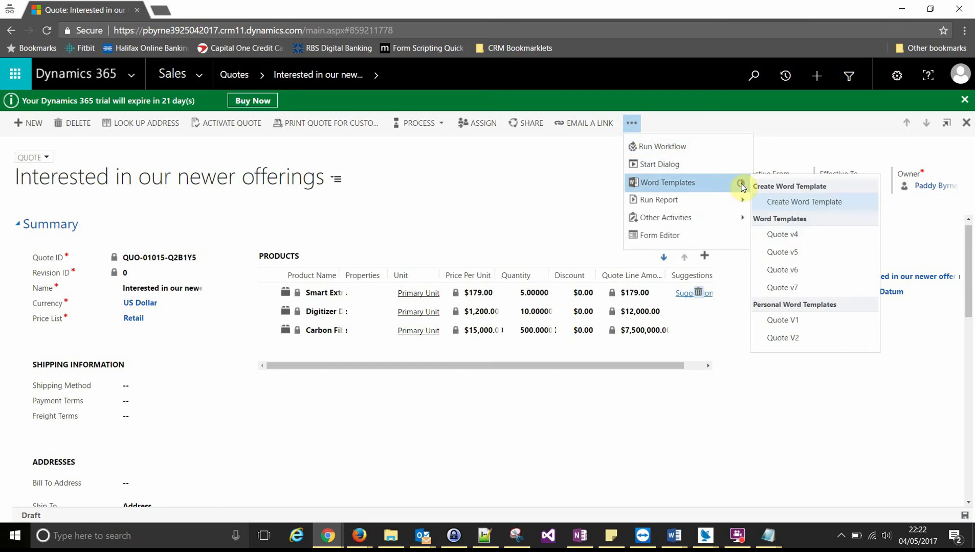
pyautogui.click(802, 289)
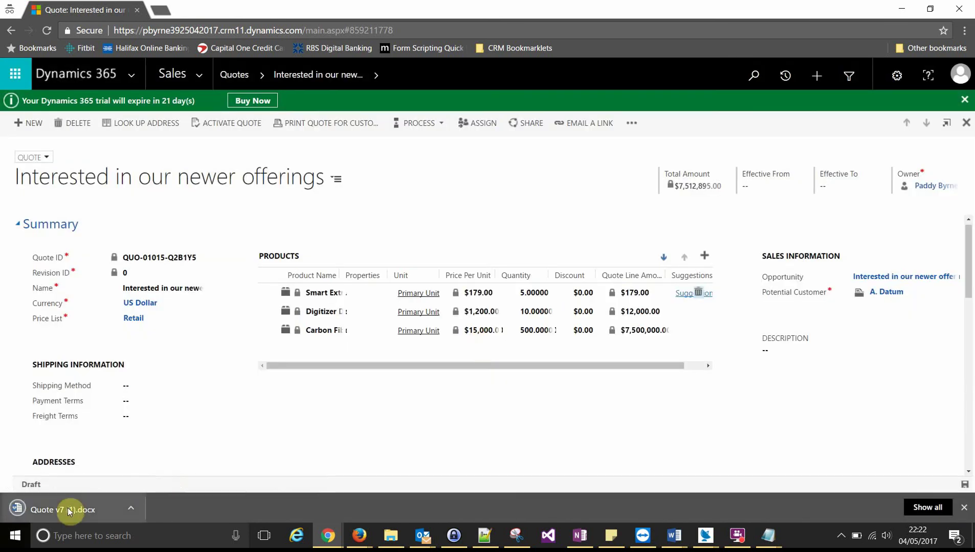
# - Open Quote v7 (1).docx and enable editing to view its three product lines
pyautogui.click(68, 508)
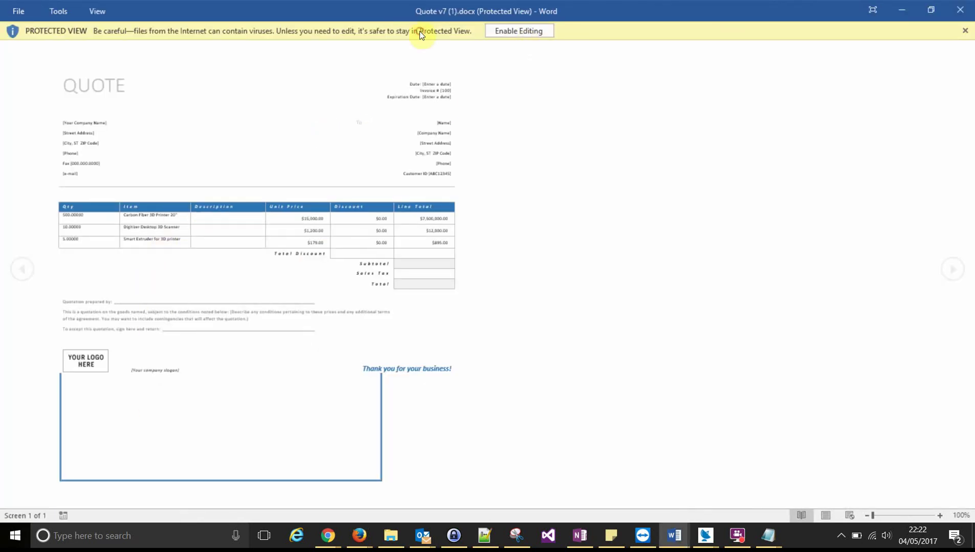
pyautogui.click(515, 31)
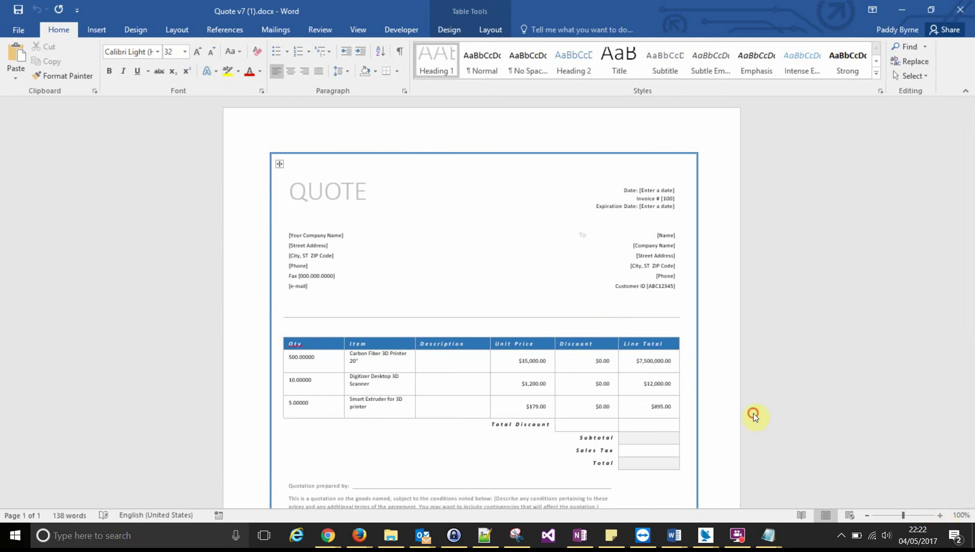
pyautogui.keyDown('ctrl'); pyautogui.scroll(2, 751, 413); pyautogui.keyUp('ctrl')
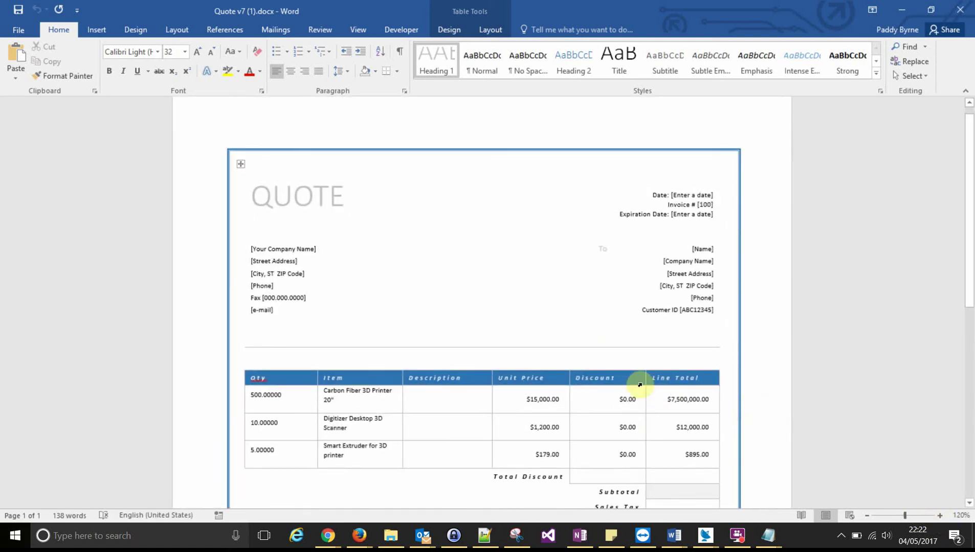